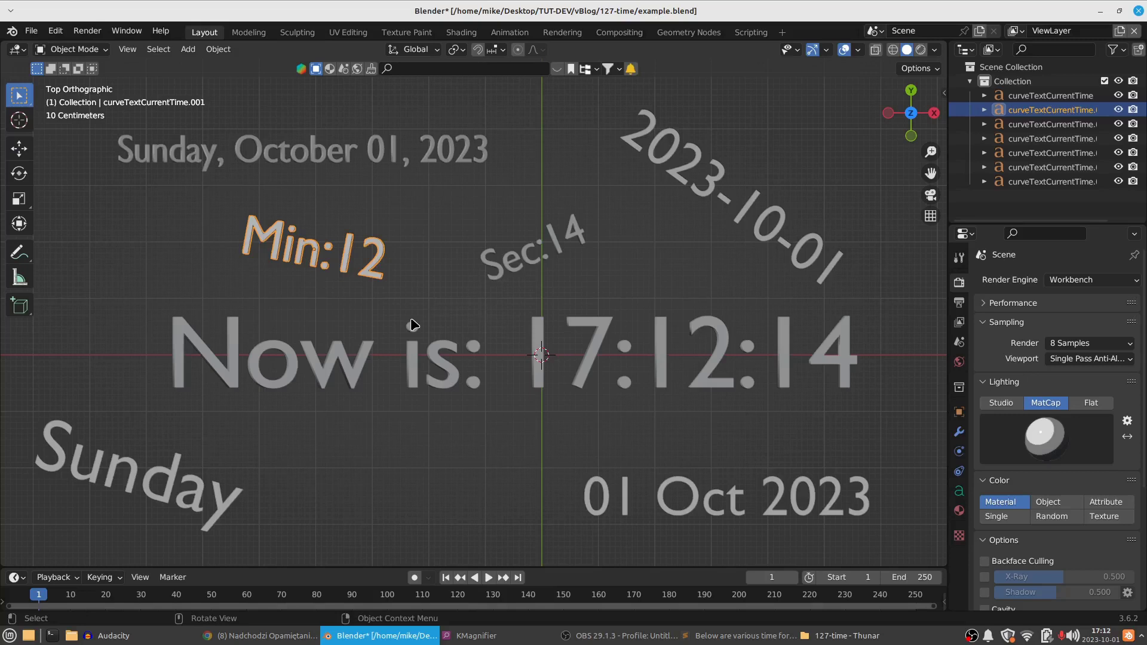
Step: Start animation playback so the clock texts tick with the live time
{"action": "key", "text": "space"}
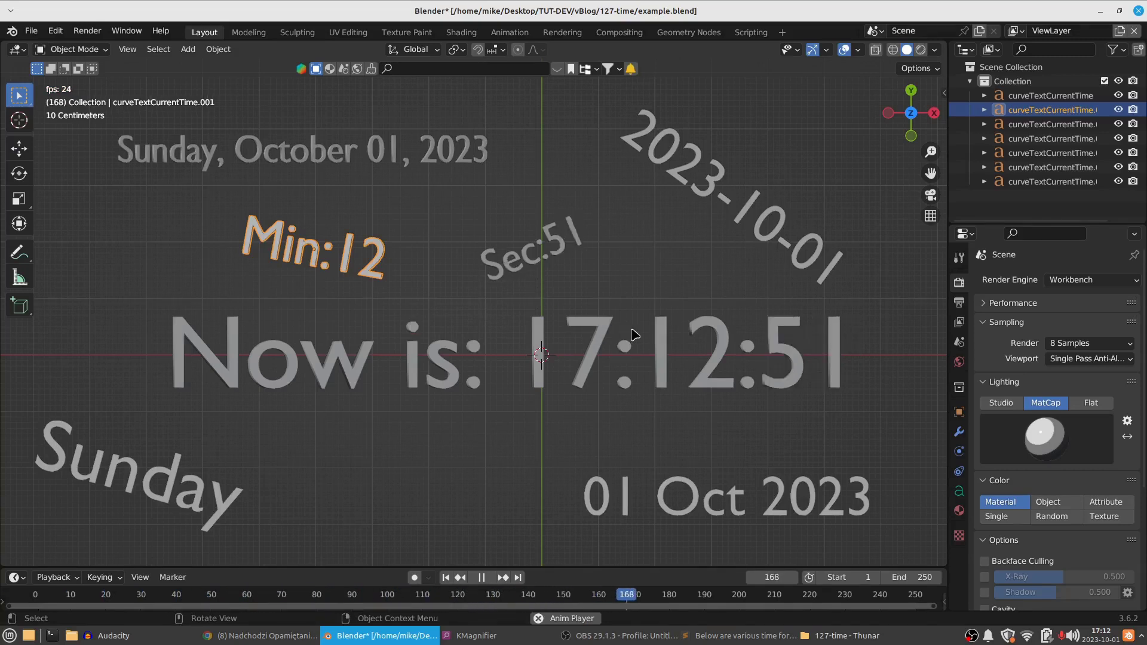
Step: Select the large 'Now is' clock text and show its time_format custom property in Object properties
{"action": "left_click", "coordinate": [667, 333]}
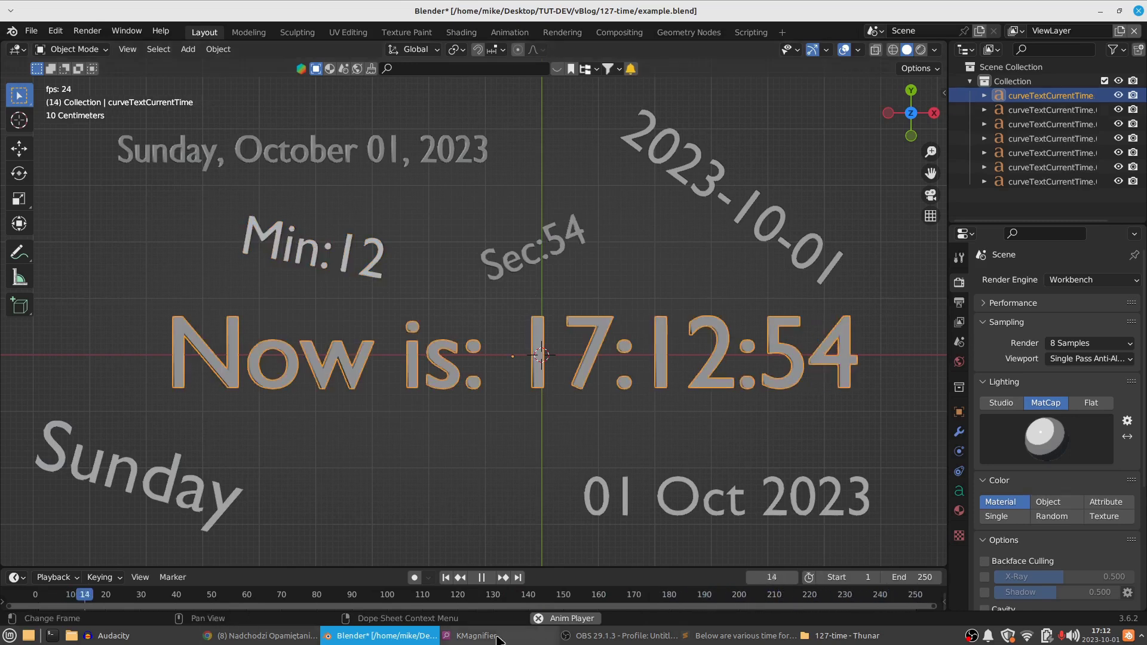
{"action": "left_click", "coordinate": [476, 635]}
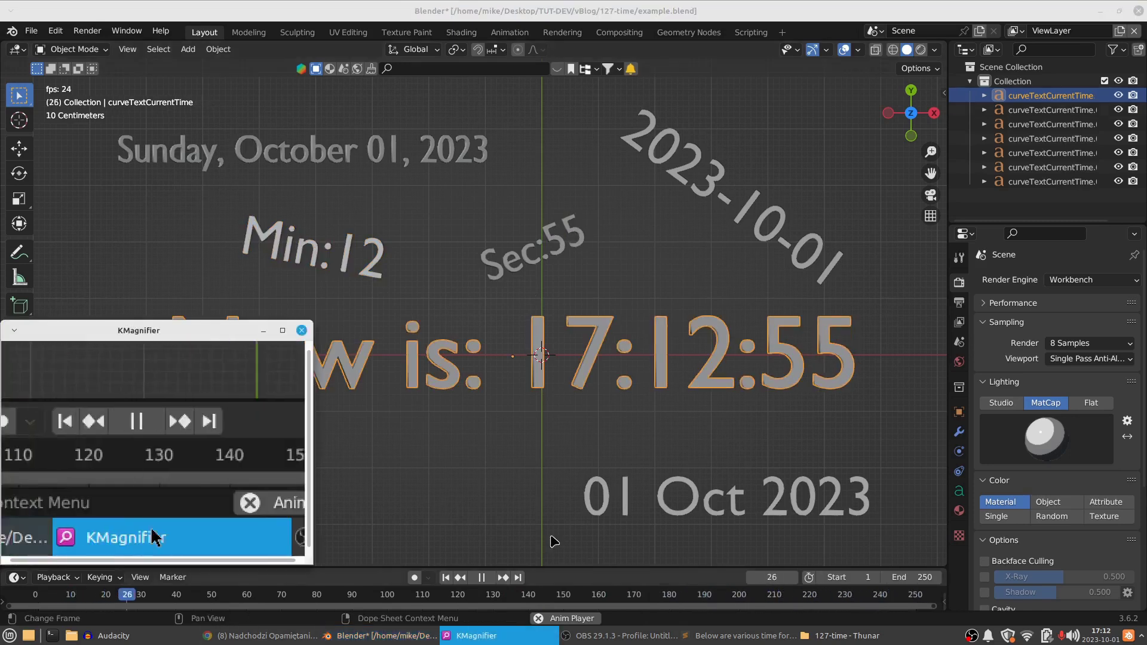
{"action": "left_click", "coordinate": [960, 412]}
{"action": "scroll", "coordinate": [1014, 422], "scroll_direction": "down", "scroll_amount": 2}
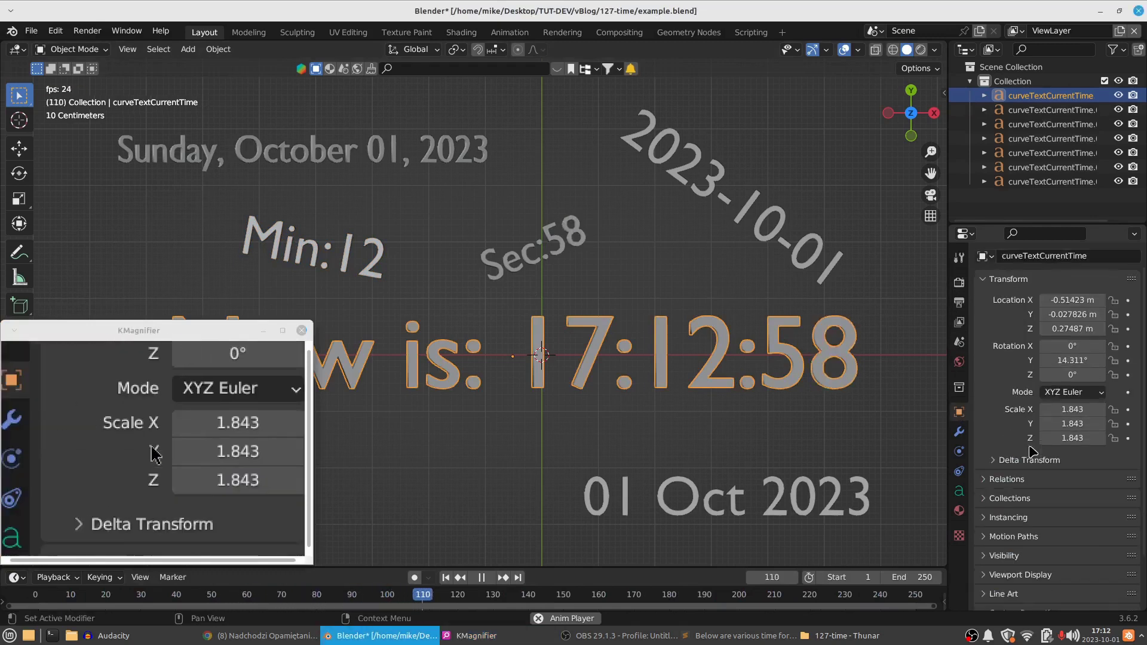
{"action": "scroll", "coordinate": [1014, 424], "scroll_direction": "down", "scroll_amount": 1}
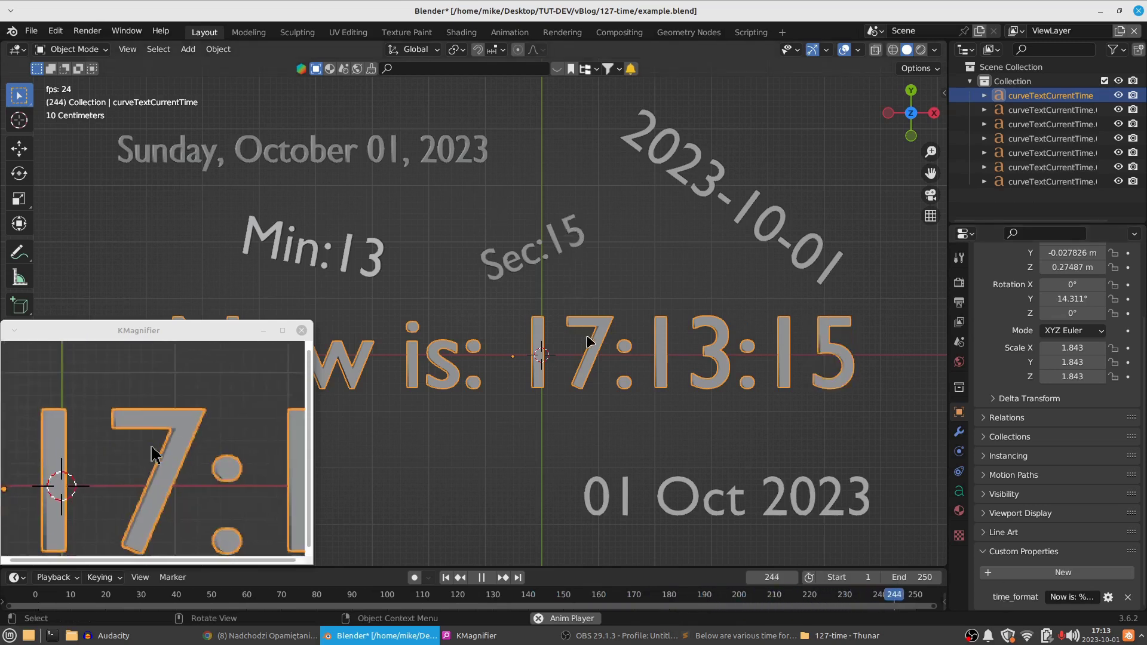
Step: Duplicate the 'Now is' clock text and place the copy below the original
{"action": "key", "text": "shift+d"}
{"action": "left_click", "coordinate": [586, 445]}
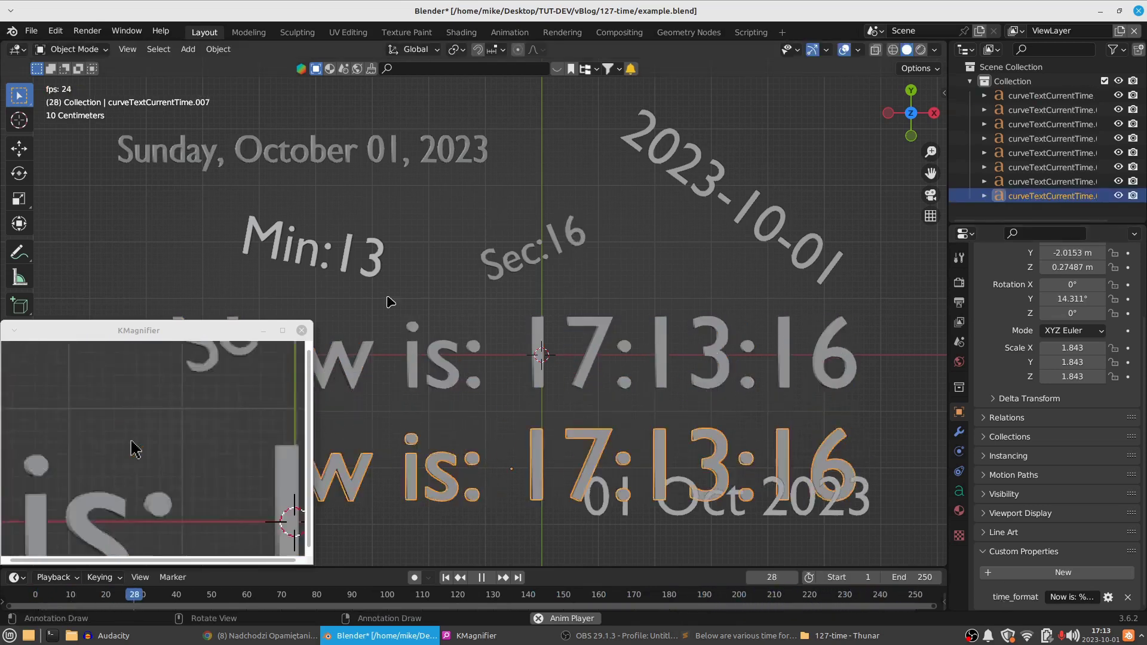
{"action": "left_click", "coordinate": [264, 331]}
Step: Change the minute text's time_format to 'Minuta:%M' so it reads Minuta:13
{"action": "left_click", "coordinate": [327, 258]}
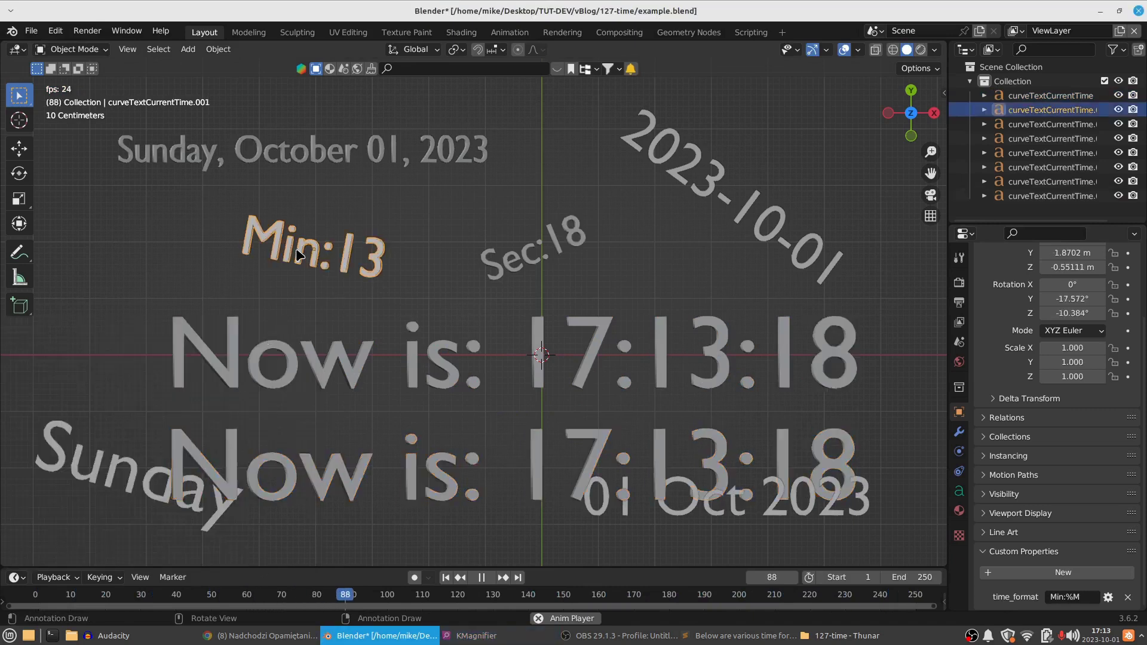
{"action": "left_click", "coordinate": [1055, 597]}
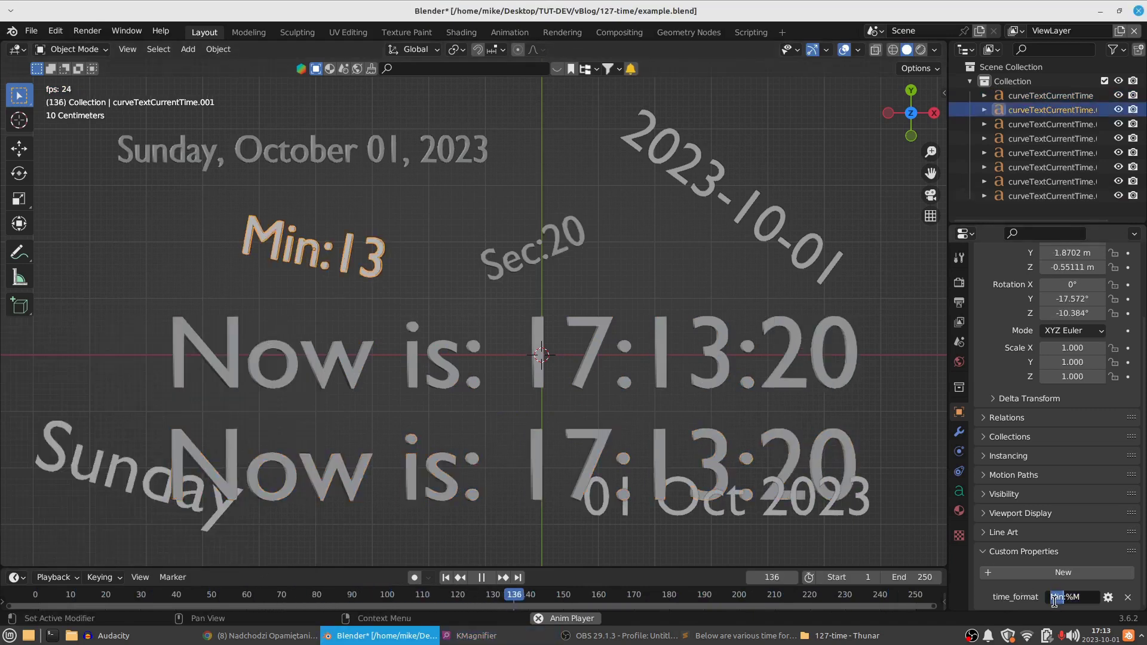
{"action": "key", "text": "Left"}
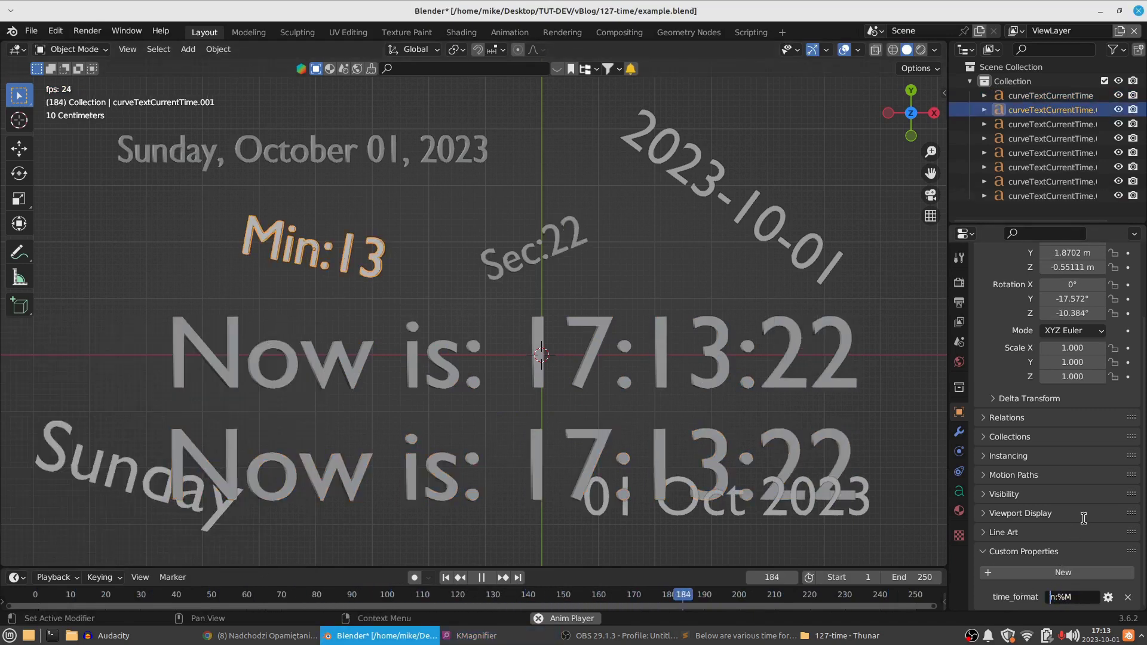
{"action": "type", "text": "Minuta"}
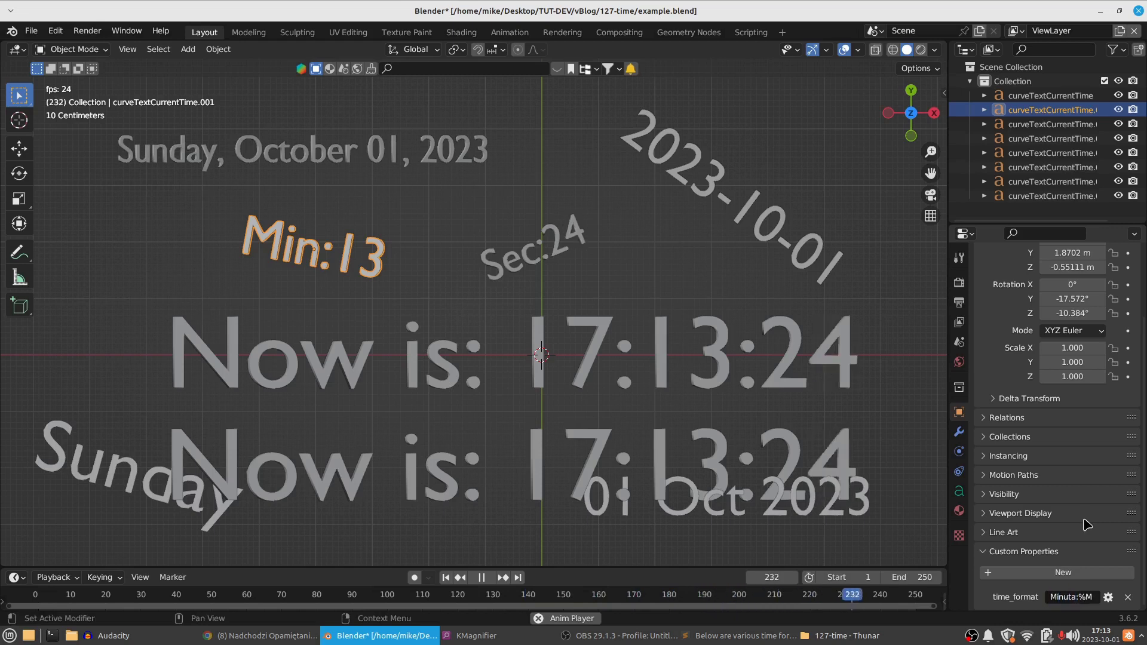
{"action": "key", "text": "Return"}
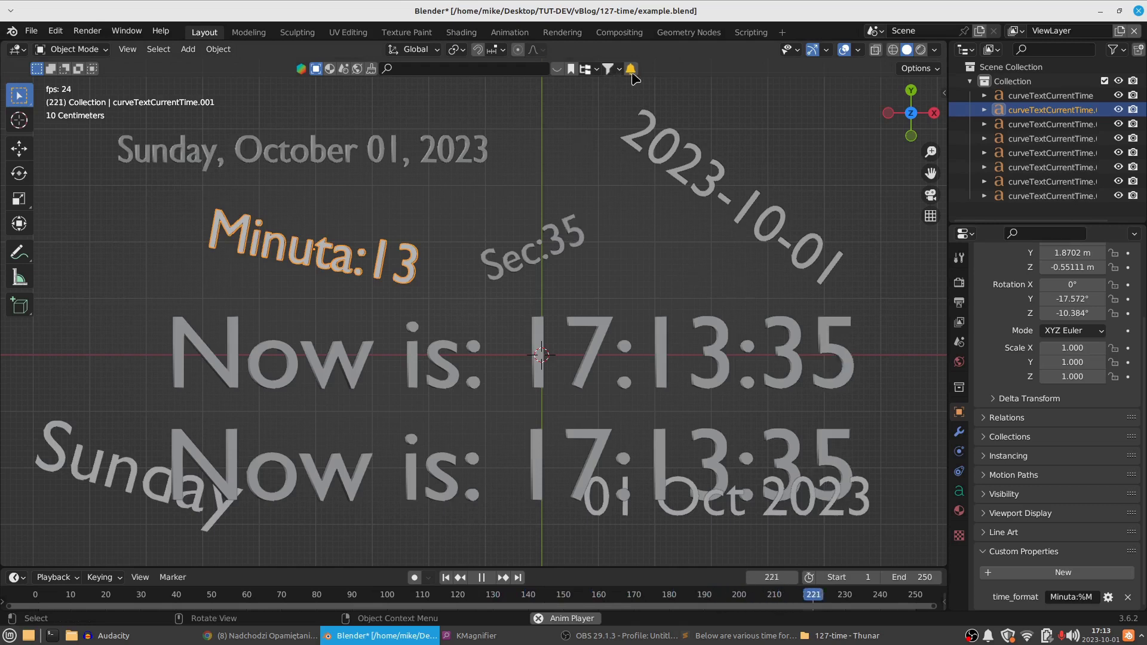
Step: Read through the timeCurrent.py script in the Scripting workspace, then bring up the File > New choices
{"action": "left_click", "coordinate": [752, 34]}
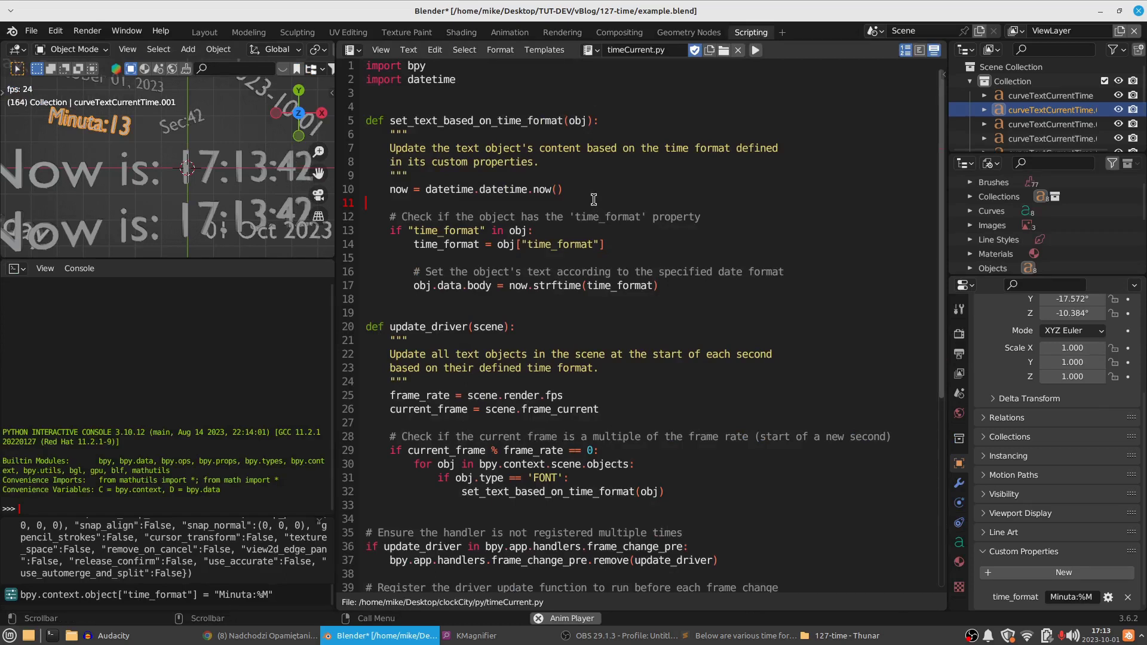
{"action": "scroll", "coordinate": [594, 199], "scroll_direction": "down", "scroll_amount": 4}
{"action": "scroll", "coordinate": [595, 200], "scroll_direction": "down", "scroll_amount": 3}
{"action": "scroll", "coordinate": [597, 202], "scroll_direction": "up", "scroll_amount": 7}
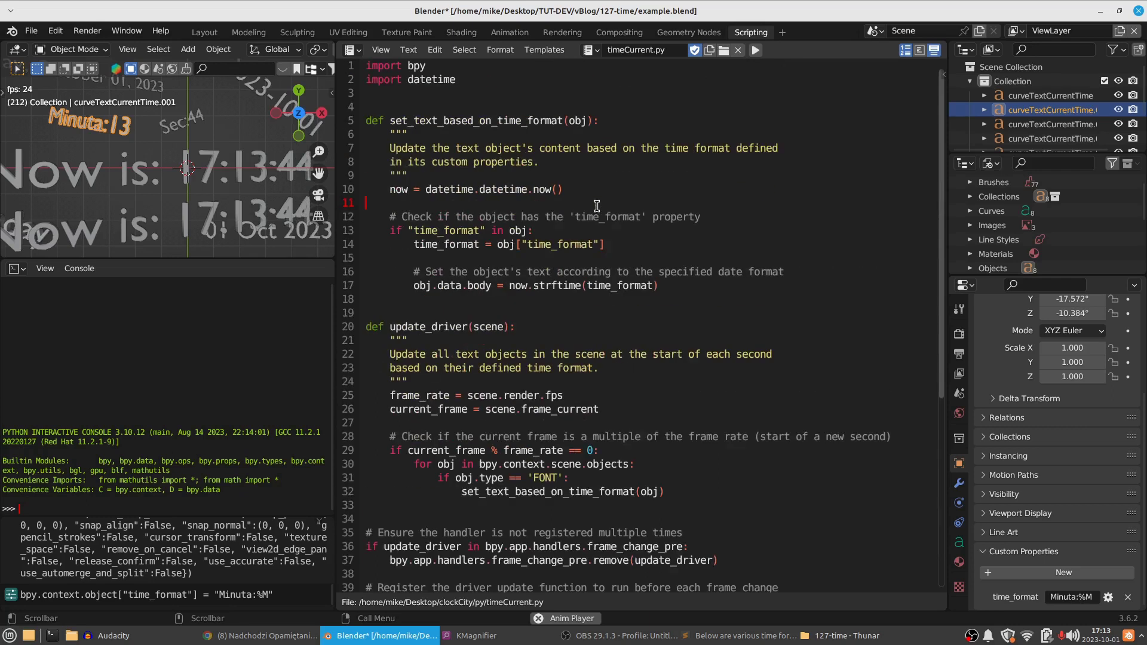
{"action": "left_click", "coordinate": [31, 31]}
{"action": "mouse_move", "coordinate": [51, 46]}
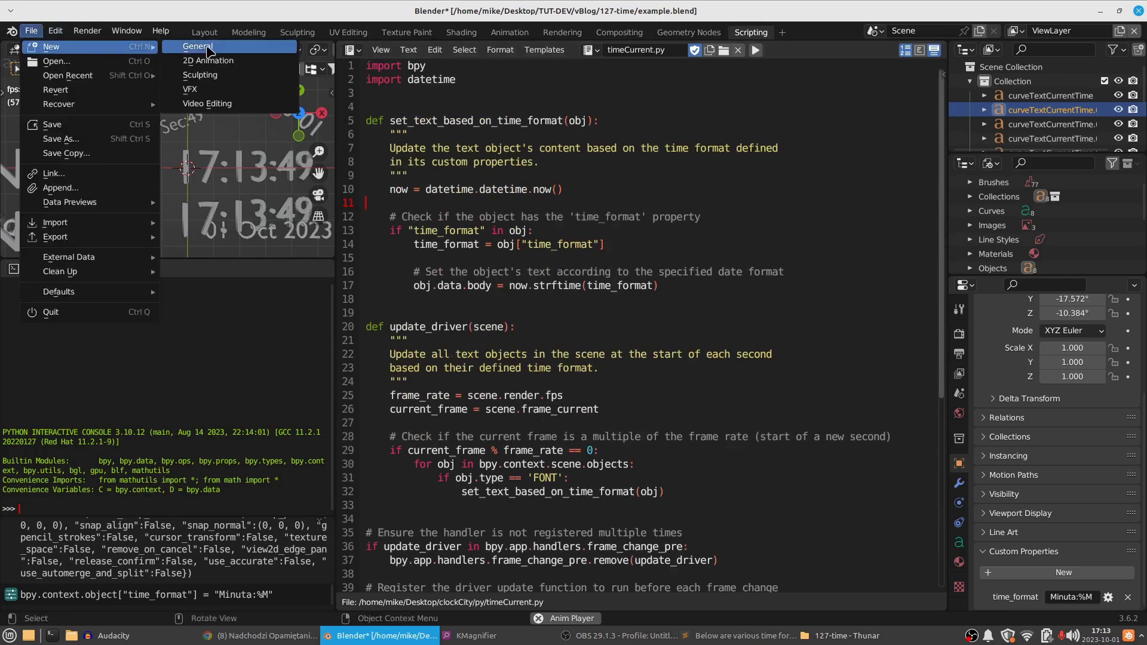
Step: Start a new General file without saving and delete its cube and plane
{"action": "left_click", "coordinate": [198, 46]}
{"action": "left_click", "coordinate": [529, 349]}
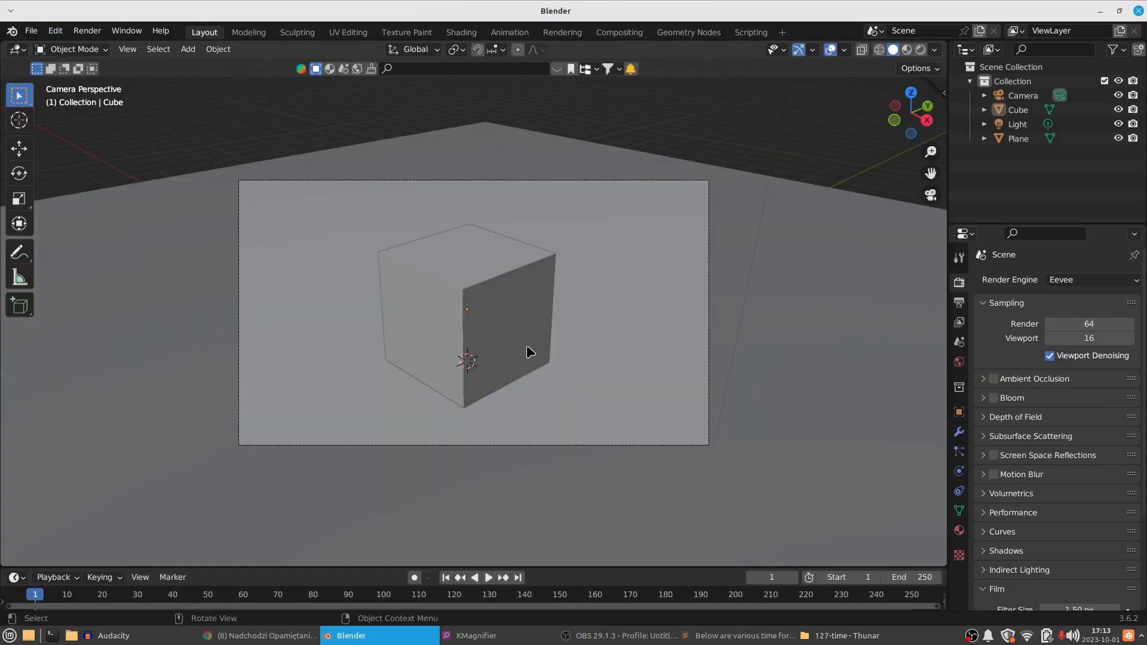
{"action": "left_click", "coordinate": [489, 258]}
{"action": "key", "text": "x"}
{"action": "left_click", "coordinate": [494, 166]}
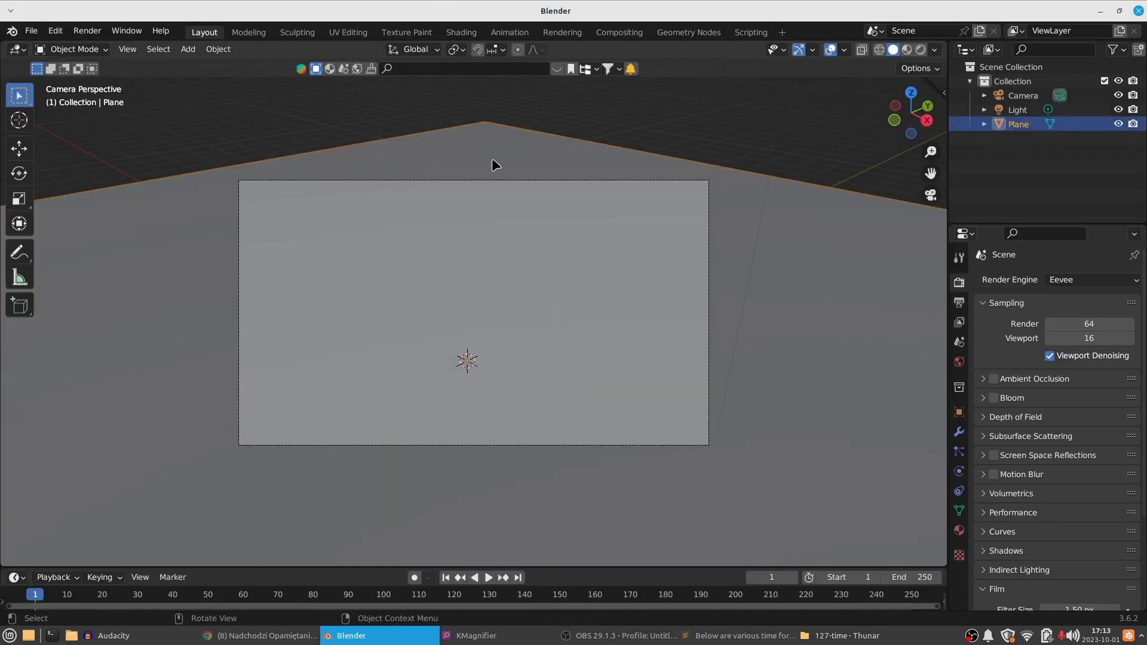
{"action": "key", "text": "Delete"}
Step: Add a Text object at the origin and orbit the view closer to it
{"action": "key", "text": "shift+a"}
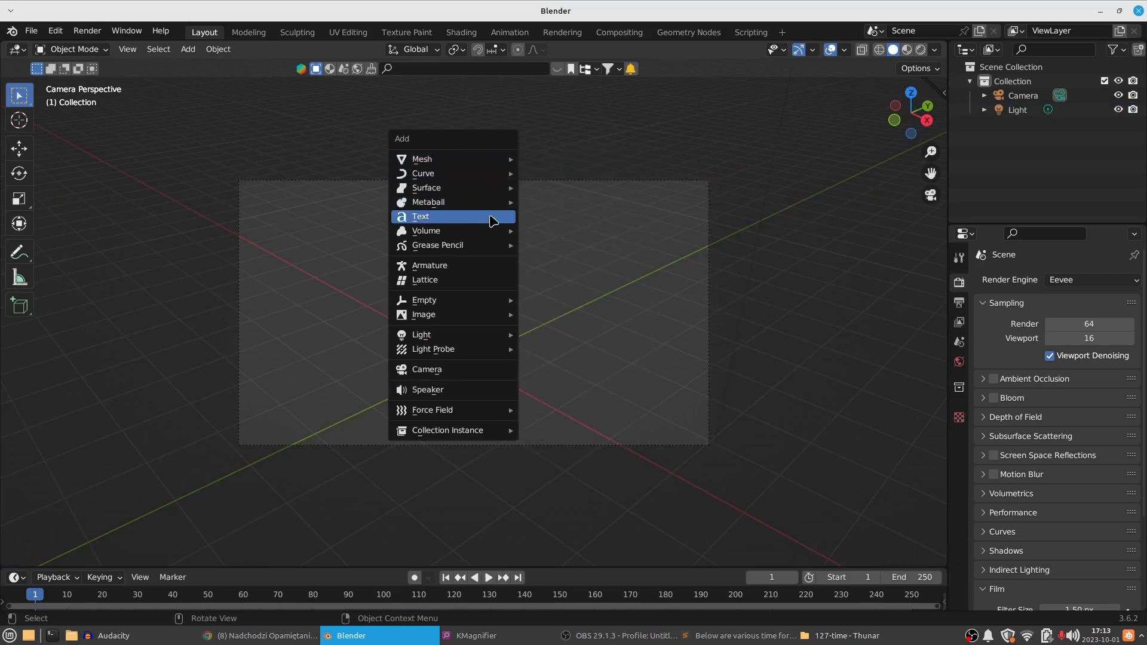
{"action": "left_click", "coordinate": [467, 221]}
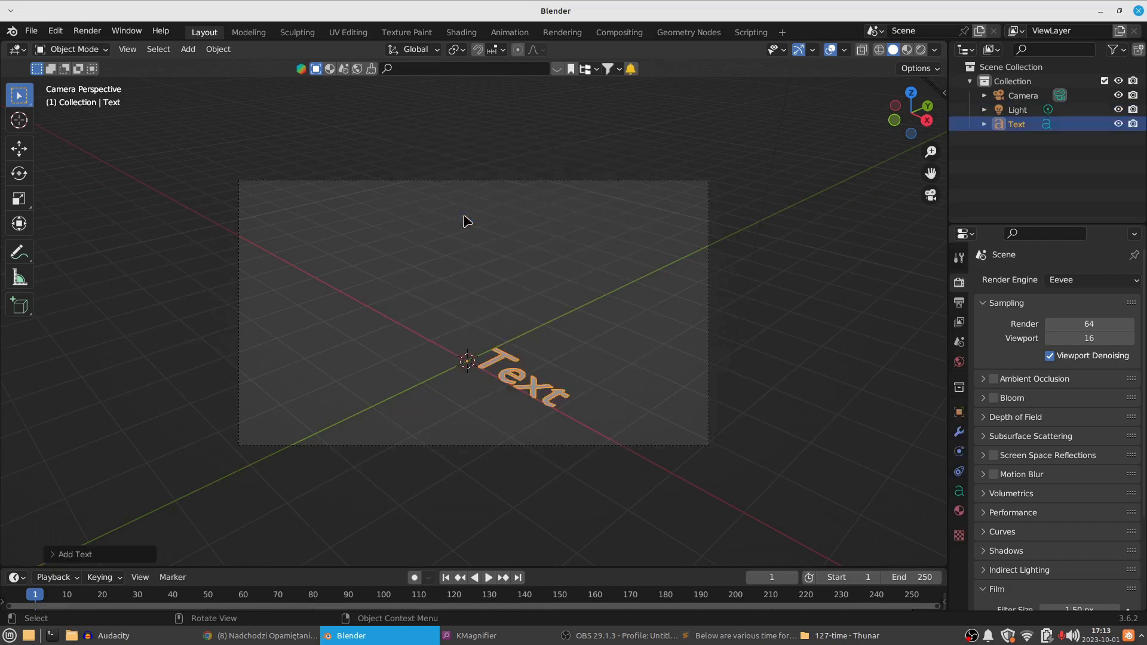
{"action": "mouse_move", "coordinate": [467, 221]}
{"action": "middle_mouse_down"}
{"action": "mouse_move", "coordinate": [640, 450]}
{"action": "mouse_move", "coordinate": [597, 436]}
{"action": "mouse_move", "coordinate": [591, 421]}
{"action": "middle_mouse_up"}
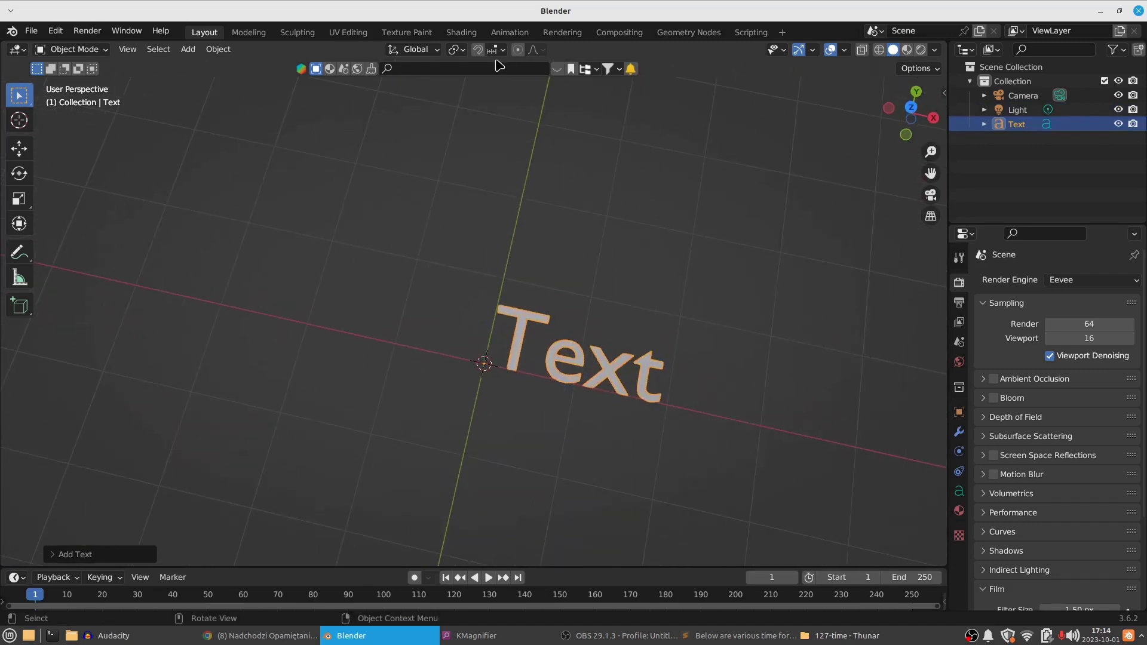
Step: Load timeCurrent.py from Desktop > TUT-DEV > vBlog > 127-time > py into the text editor
{"action": "left_click", "coordinate": [749, 32]}
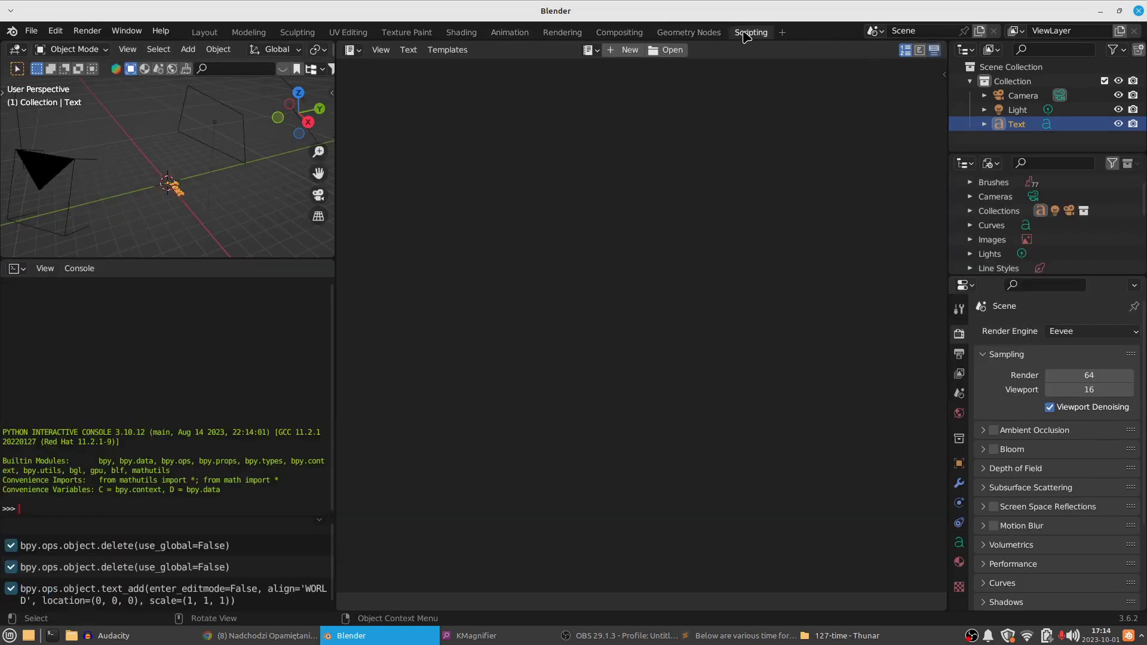
{"action": "left_click", "coordinate": [597, 50]}
{"action": "left_click", "coordinate": [672, 50]}
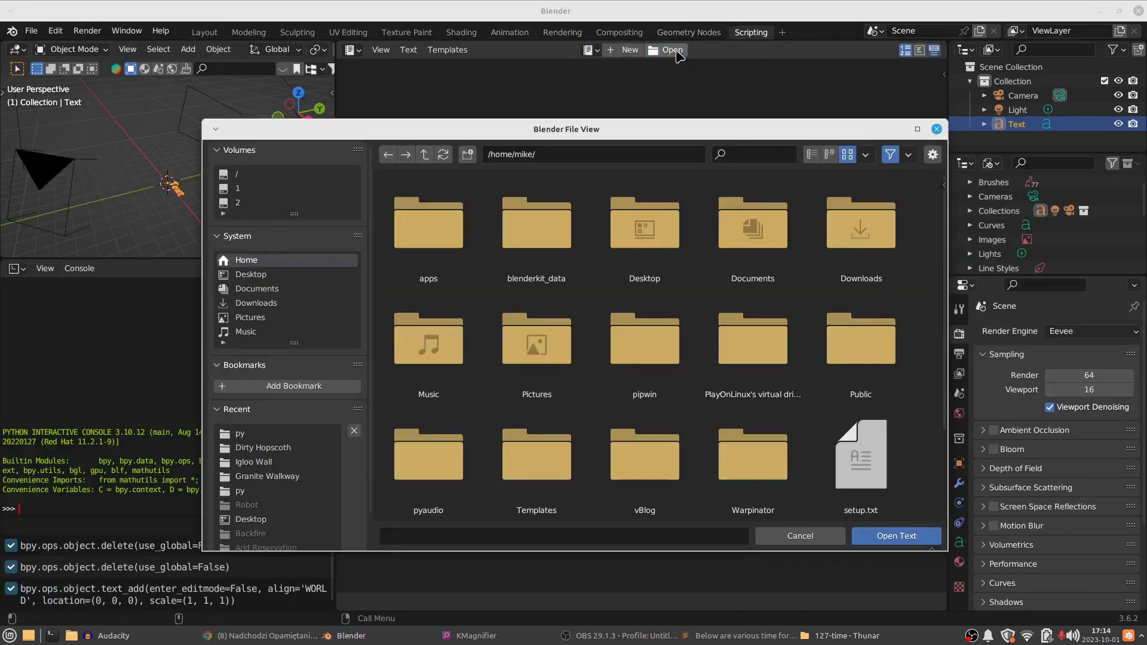
{"action": "left_click", "coordinate": [264, 276]}
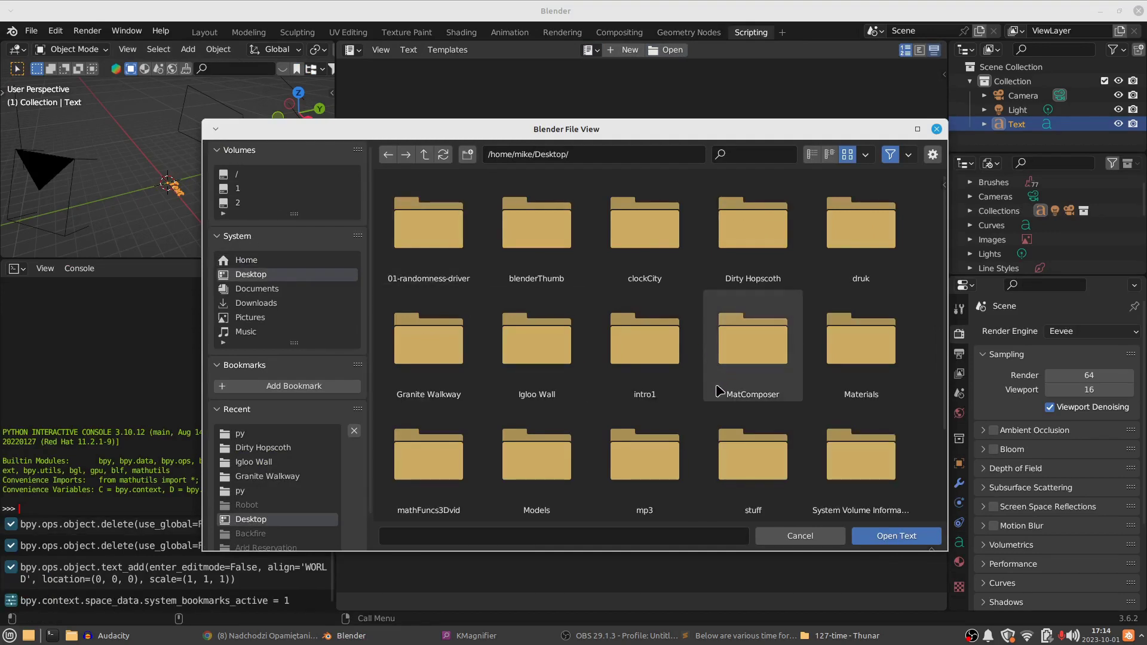
{"action": "scroll", "coordinate": [618, 343], "scroll_direction": "down", "scroll_amount": 2}
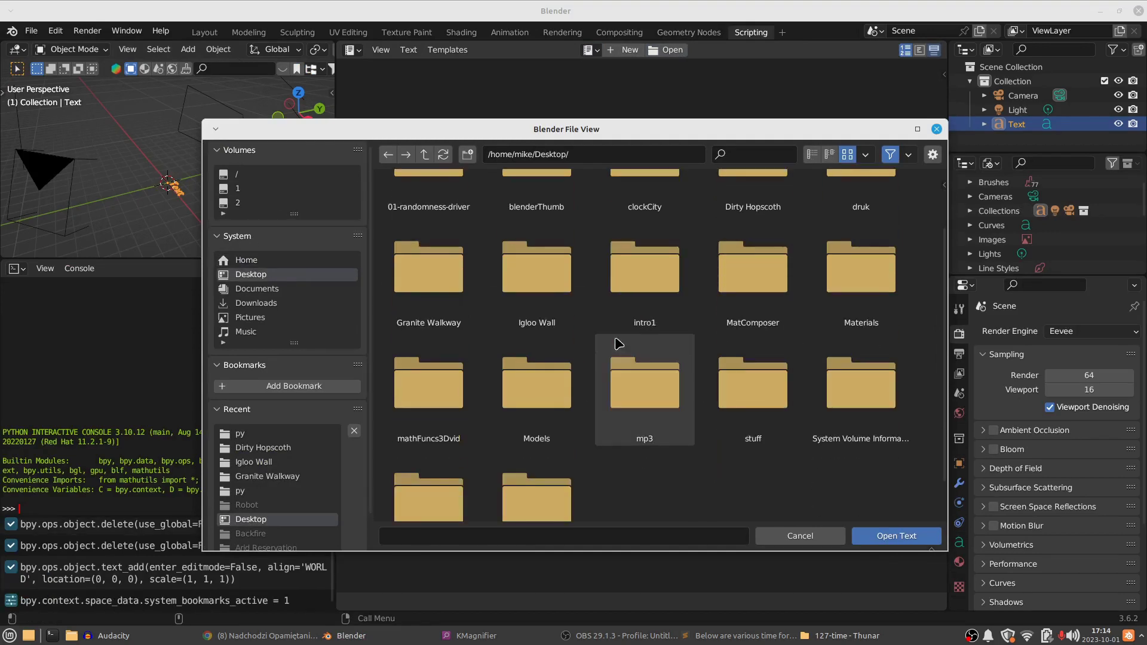
{"action": "scroll", "coordinate": [618, 344], "scroll_direction": "up", "scroll_amount": 2}
{"action": "scroll", "coordinate": [622, 340], "scroll_direction": "down", "scroll_amount": 3}
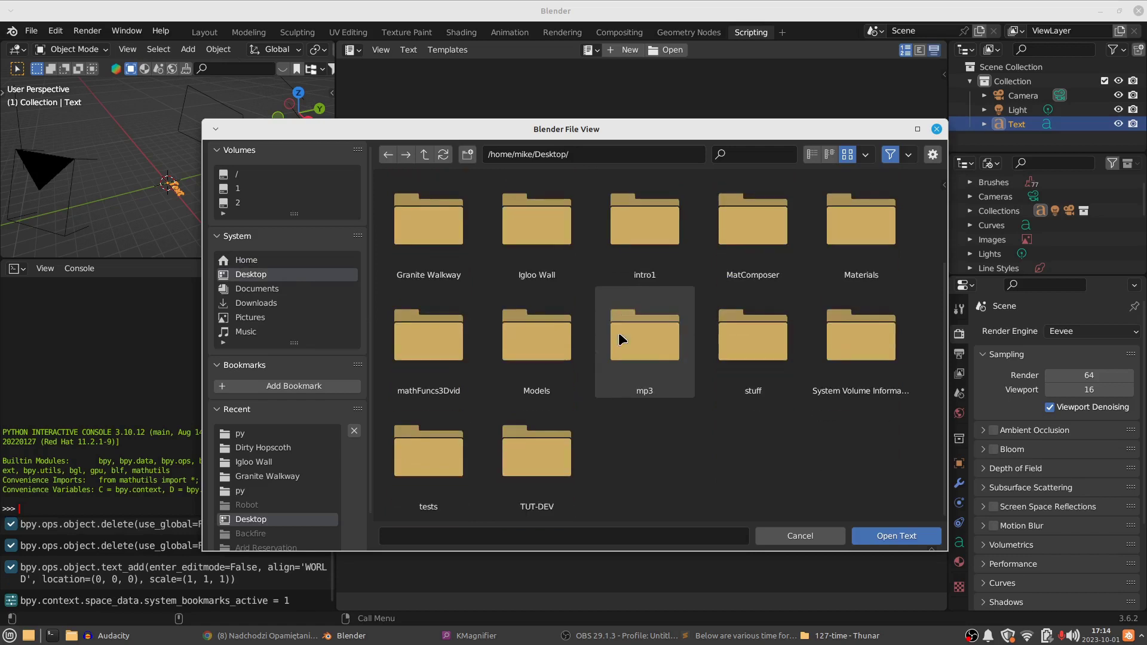
{"action": "double_click", "coordinate": [514, 456]}
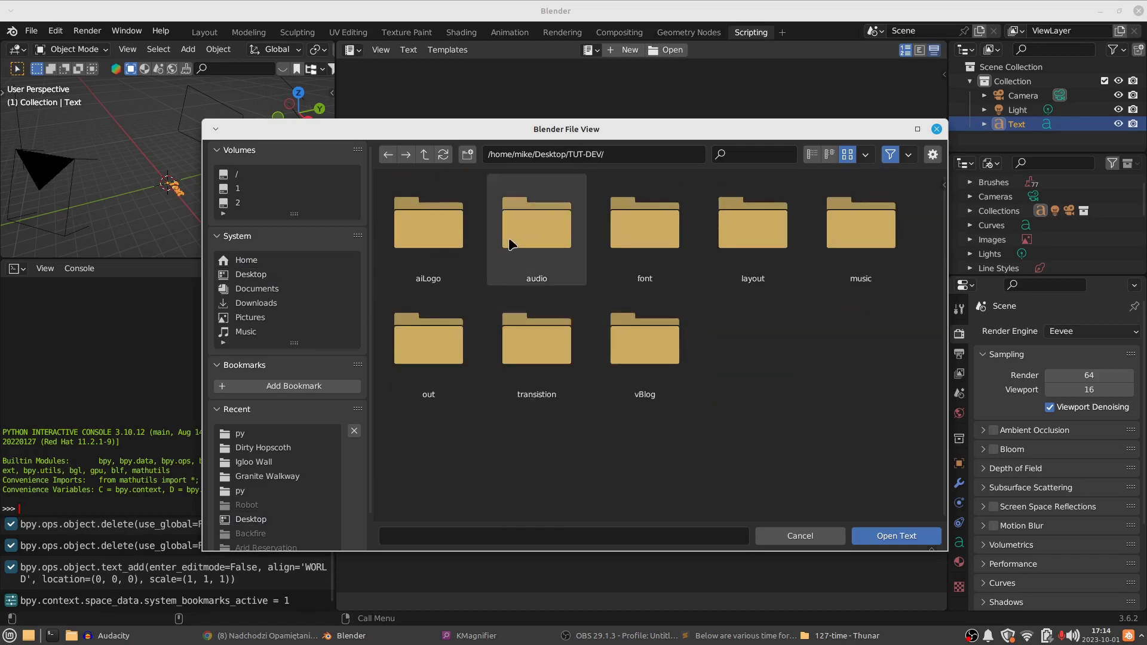
{"action": "double_click", "coordinate": [644, 355]}
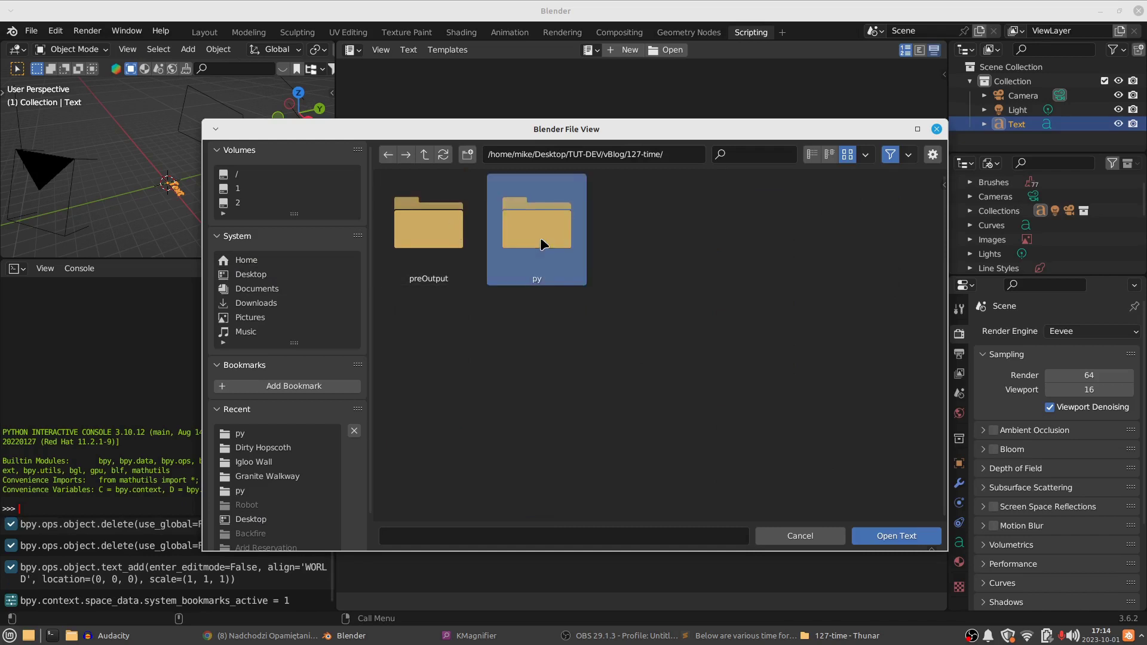
{"action": "double_click", "coordinate": [545, 245]}
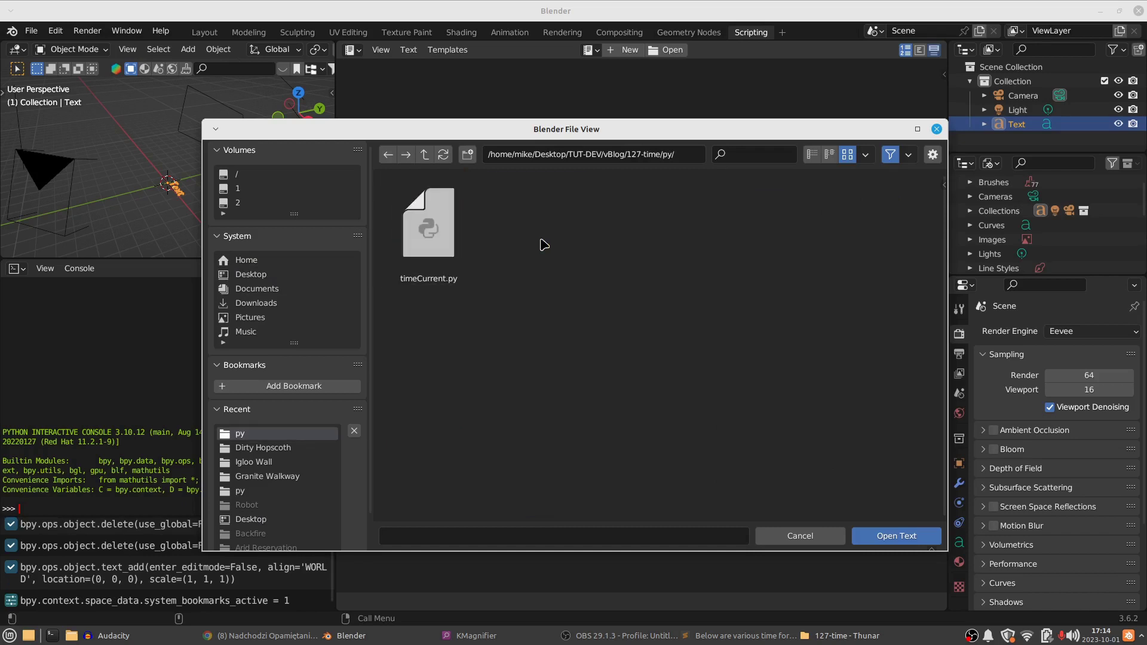
{"action": "double_click", "coordinate": [436, 218]}
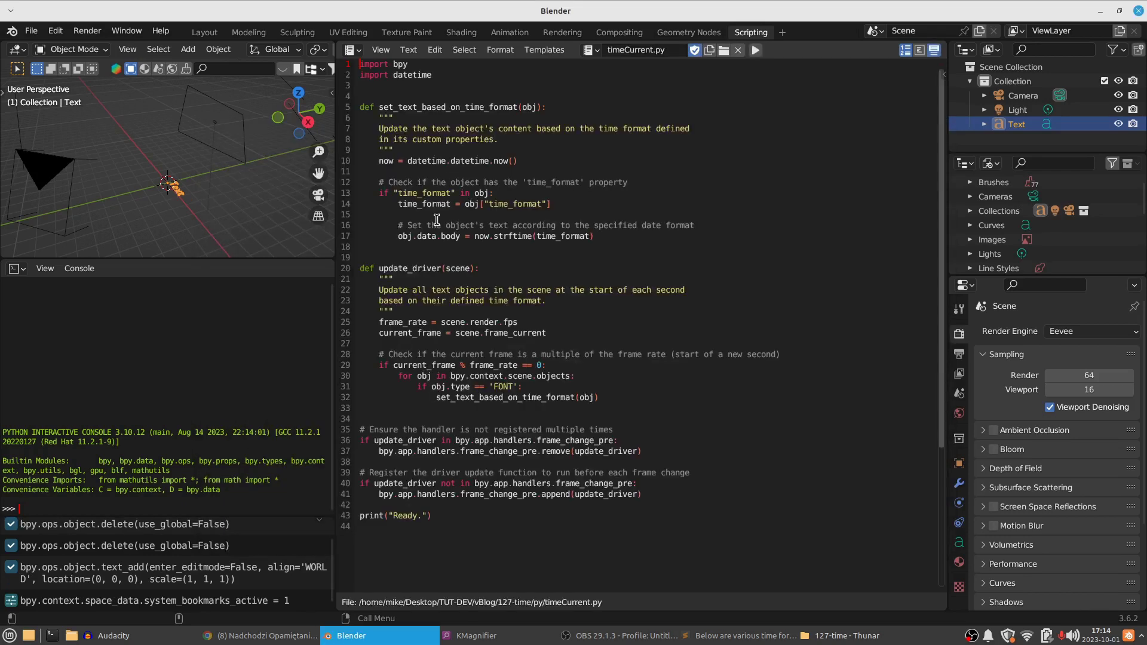
Step: Run timeCurrent.py, play the animation in Layout, and show the Text object's object properties
{"action": "left_click", "coordinate": [760, 52]}
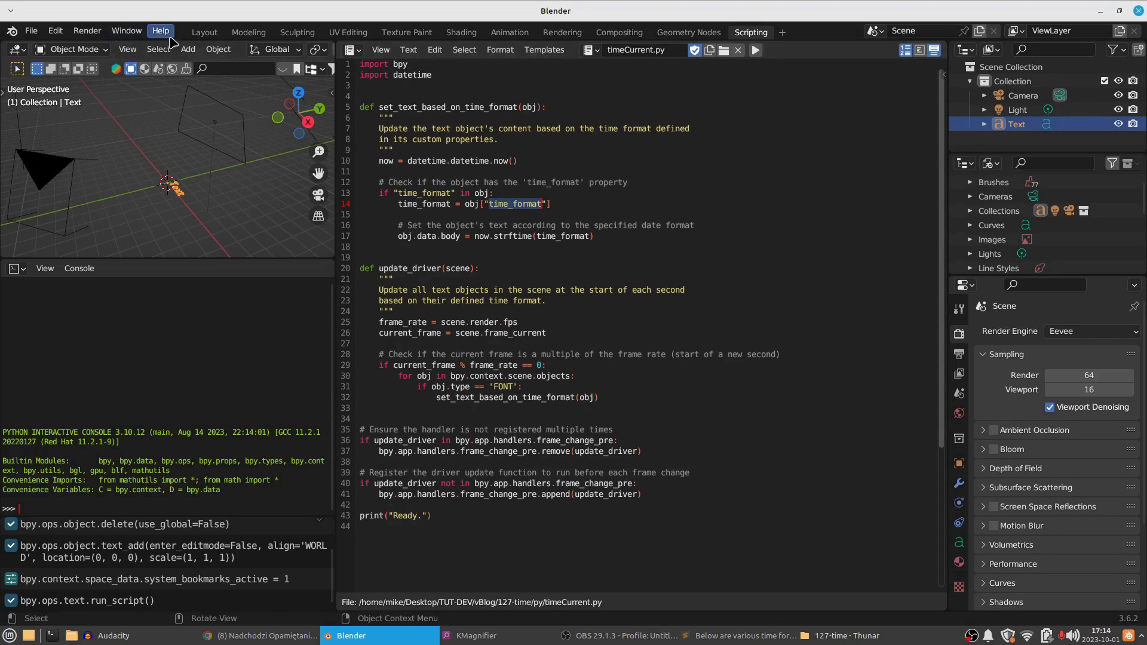
{"action": "left_click", "coordinate": [203, 33]}
{"action": "key", "text": "space"}
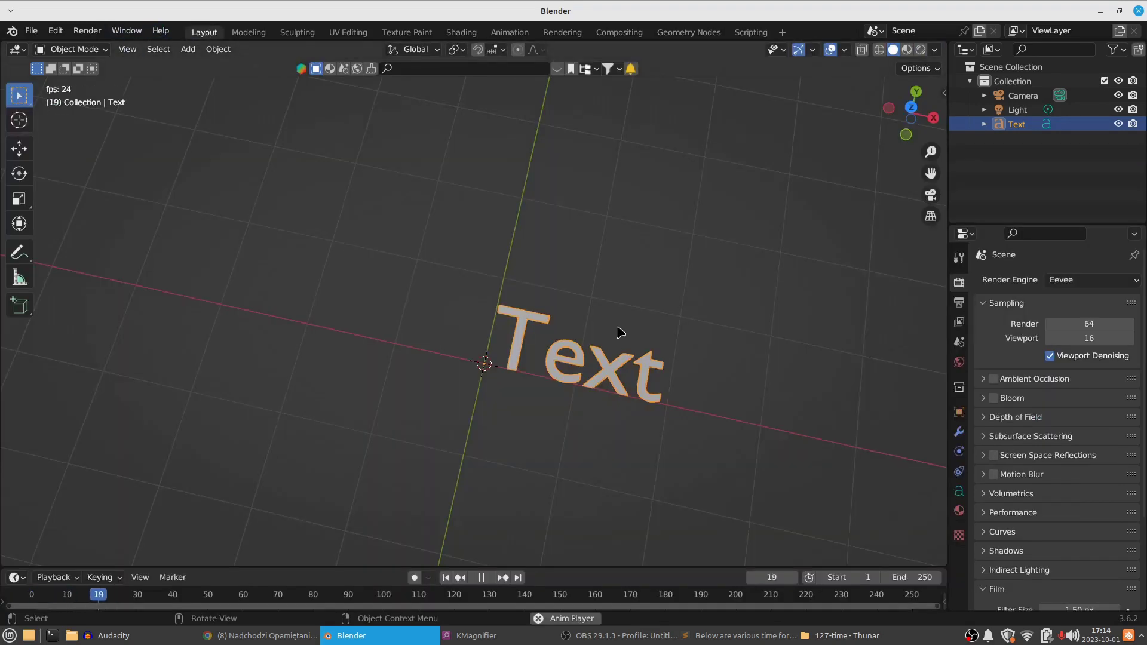
{"action": "left_click", "coordinate": [959, 412]}
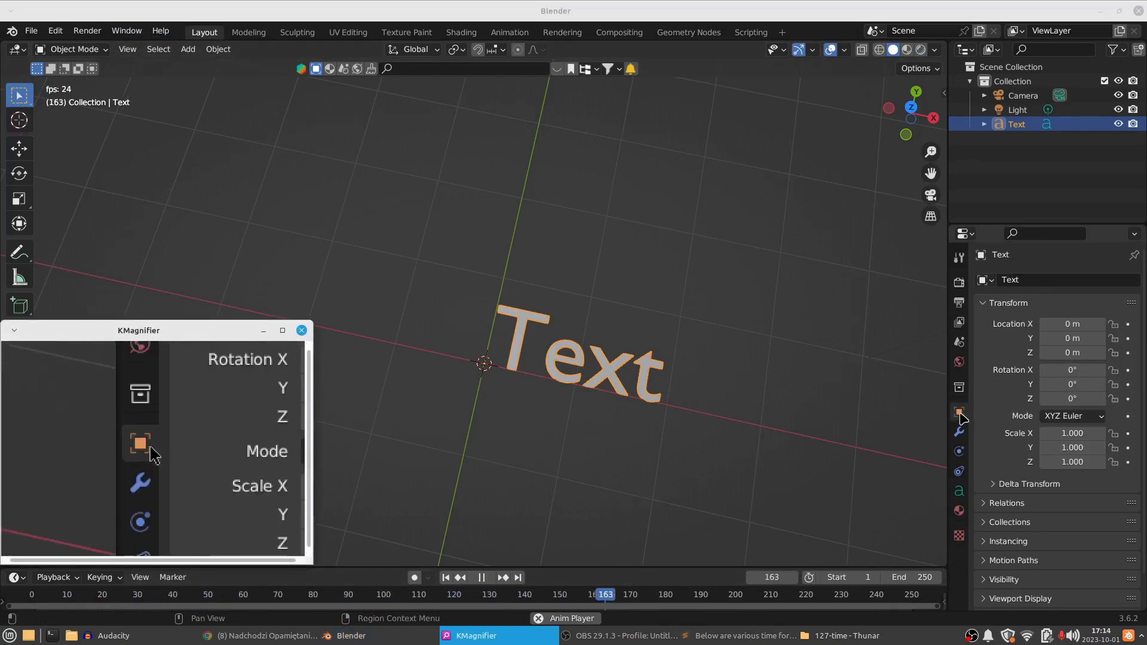
{"action": "scroll", "coordinate": [989, 439], "scroll_direction": "down", "scroll_amount": 2}
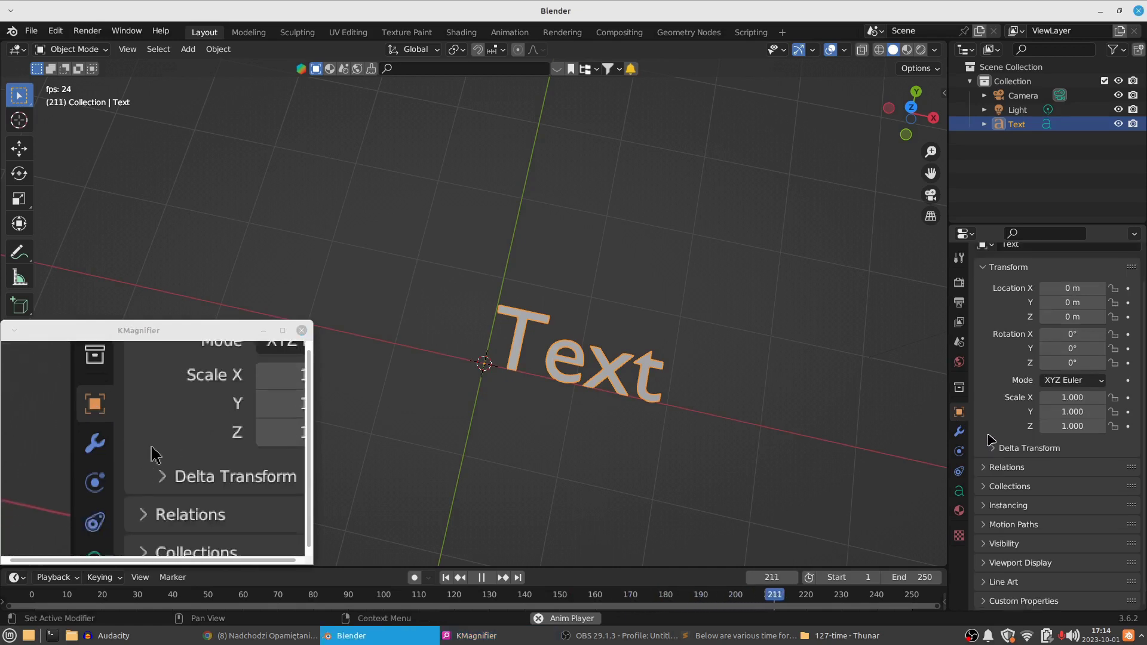
Step: Add a new custom property to the Text object, typed String and named time_format
{"action": "left_click", "coordinate": [995, 604]}
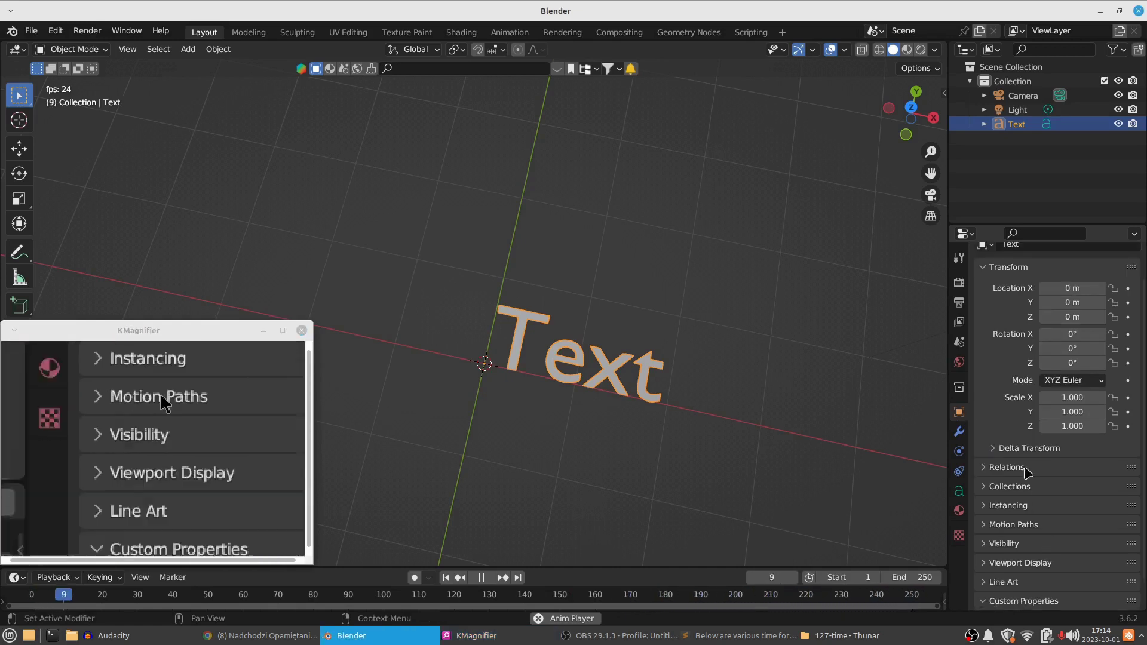
{"action": "scroll", "coordinate": [1009, 508], "scroll_direction": "down", "scroll_amount": 2}
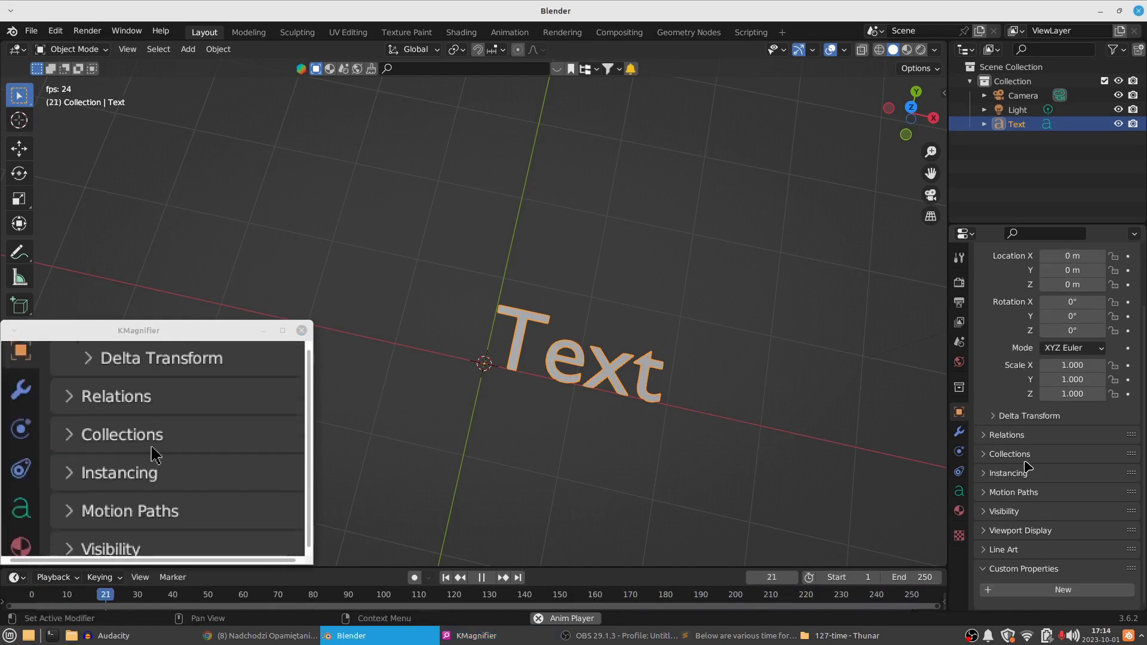
{"action": "left_click", "coordinate": [1079, 592]}
{"action": "scroll", "coordinate": [1105, 595], "scroll_direction": "down", "scroll_amount": 1}
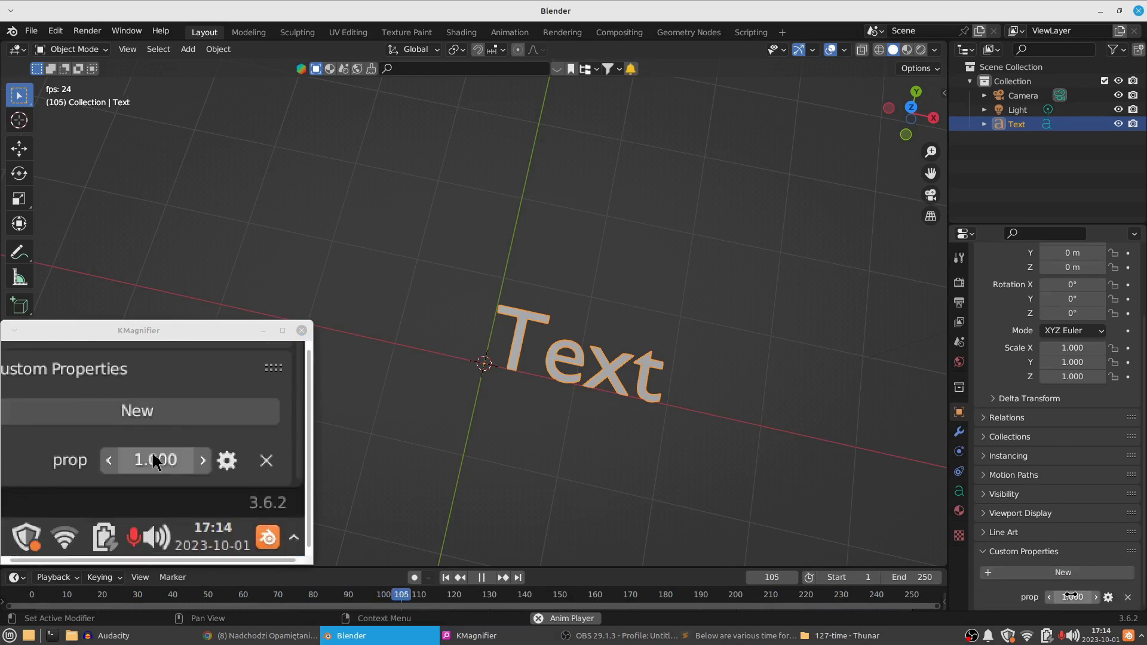
{"action": "left_click", "coordinate": [1109, 598]}
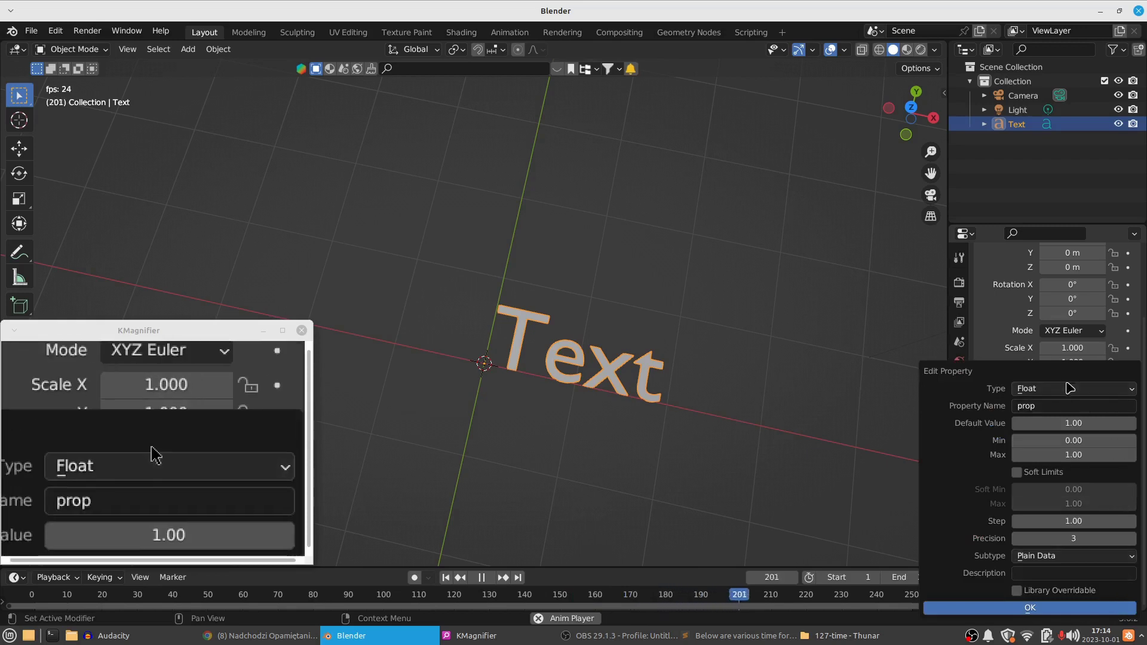
{"action": "left_click", "coordinate": [1067, 390]}
{"action": "left_click", "coordinate": [1040, 497]}
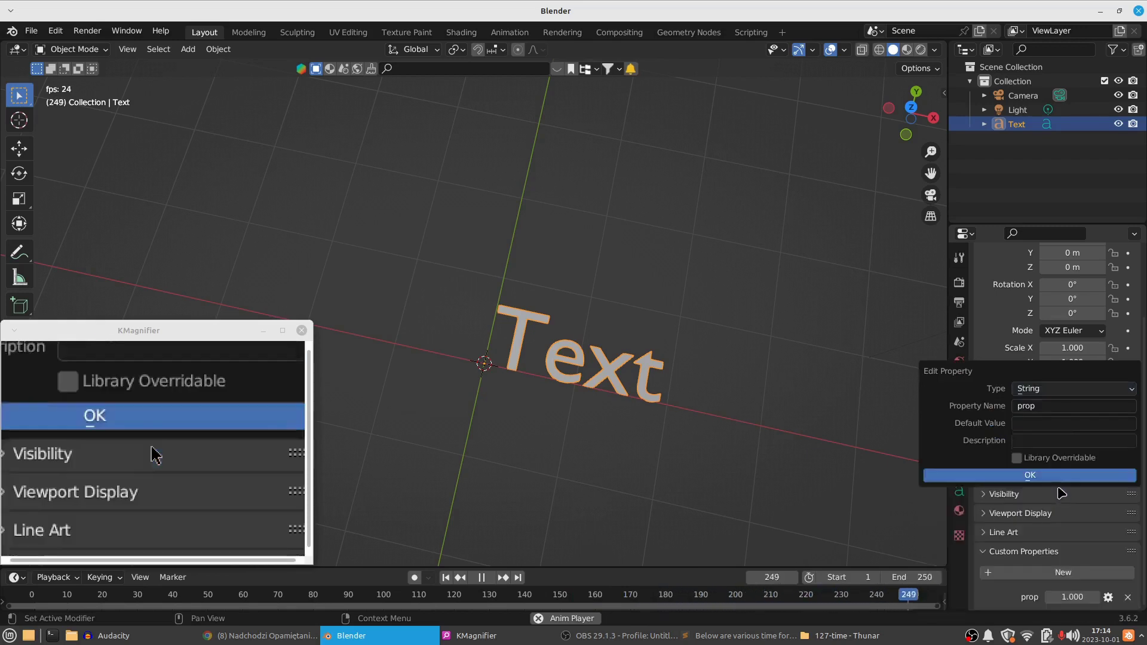
{"action": "left_click", "coordinate": [1062, 406]}
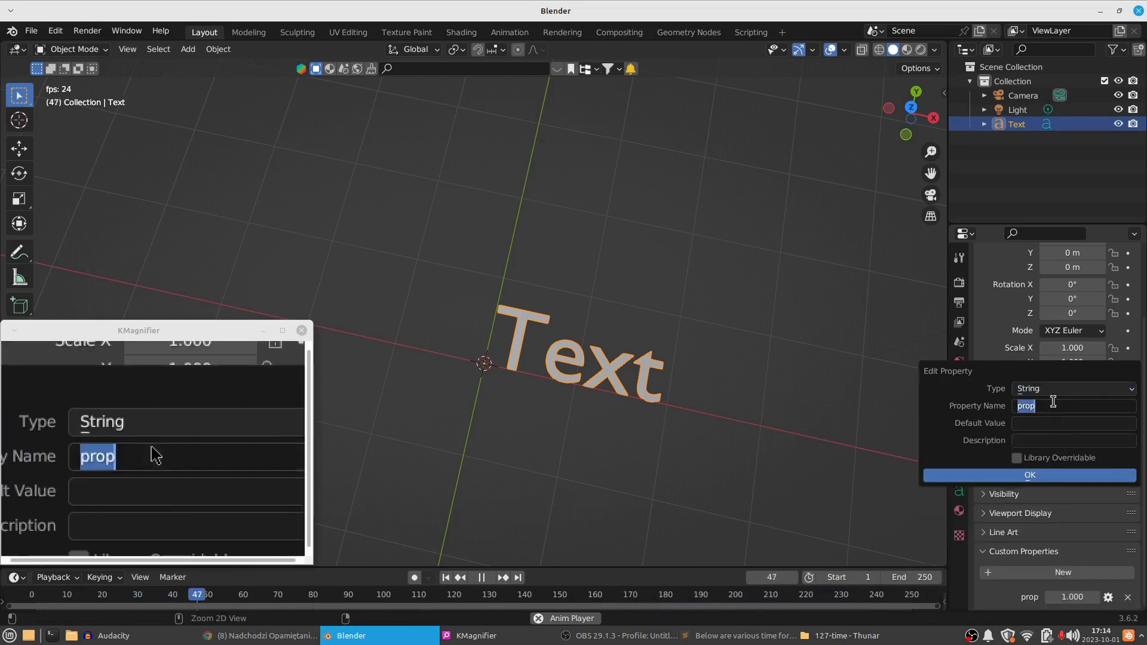
{"action": "type", "text": "time_format"}
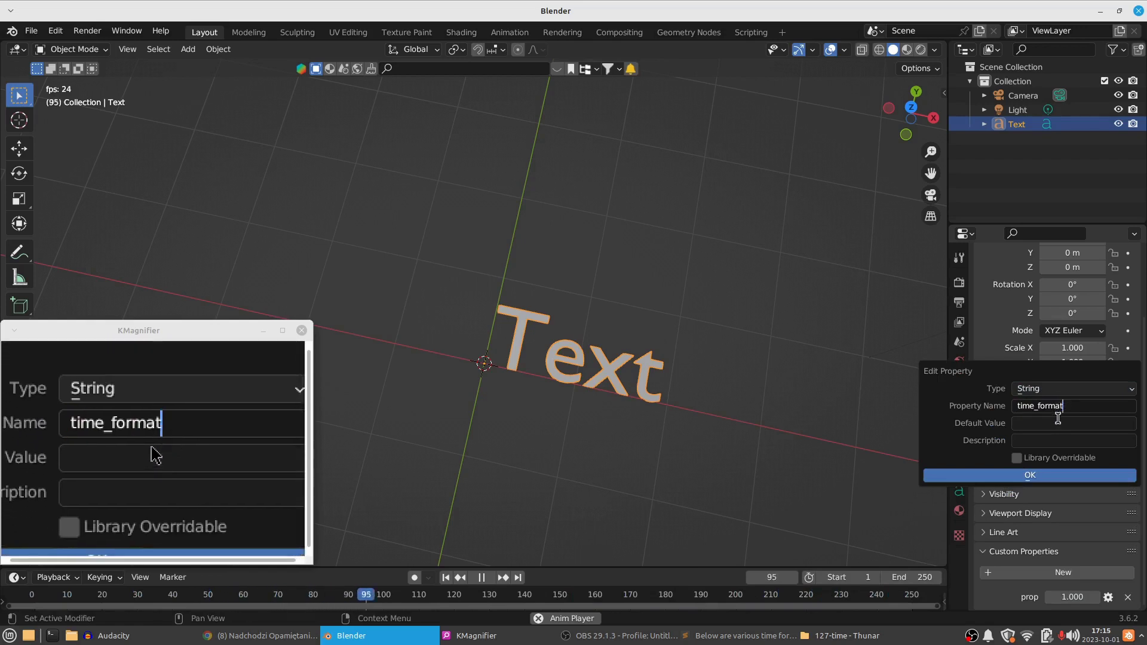
{"action": "key", "text": "Return"}
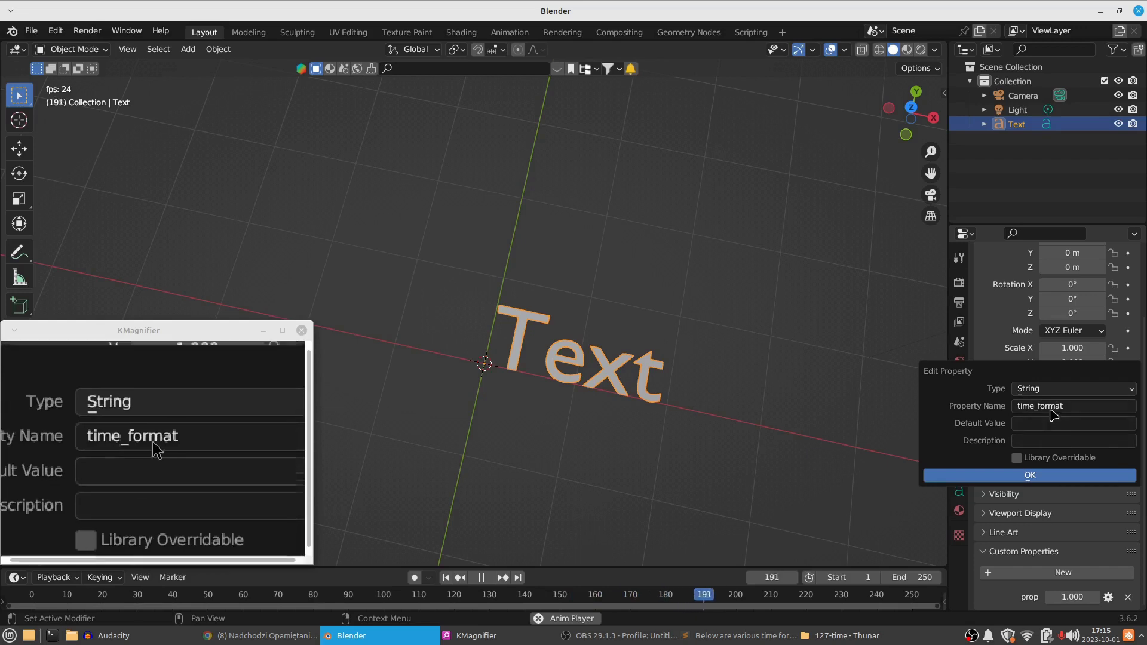
Step: Create the time_format property, set its value to 1211 then 'czesc', and bring up the format notes
{"action": "left_click", "coordinate": [1047, 475]}
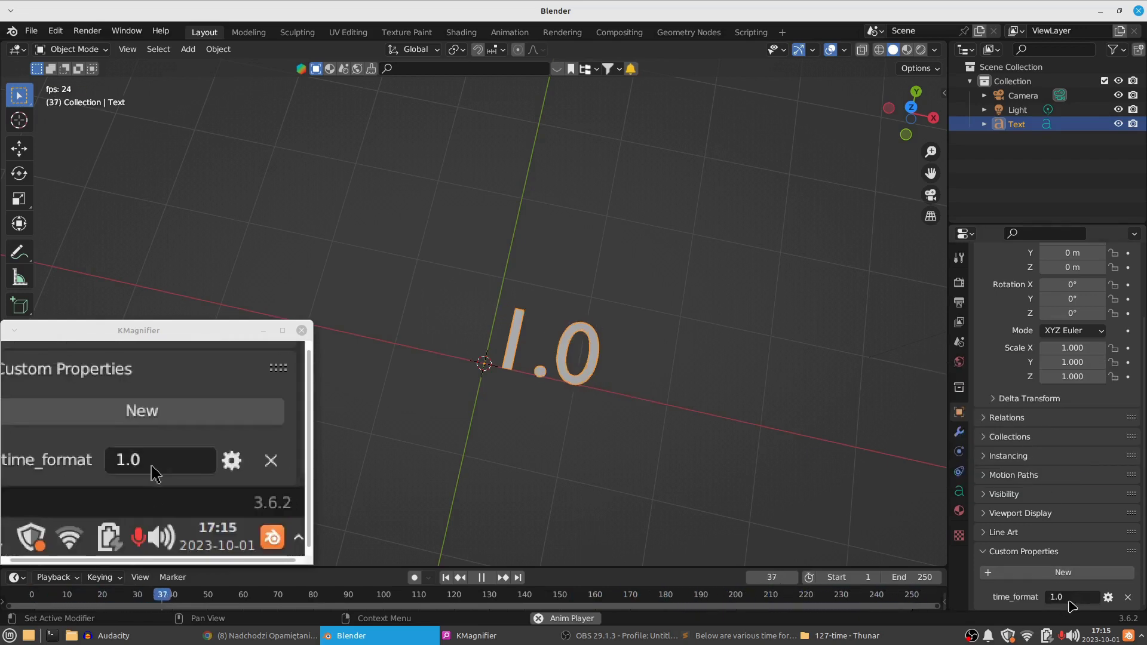
{"action": "left_click", "coordinate": [1071, 596]}
{"action": "type", "text": "1211"}
{"action": "key", "text": "Return"}
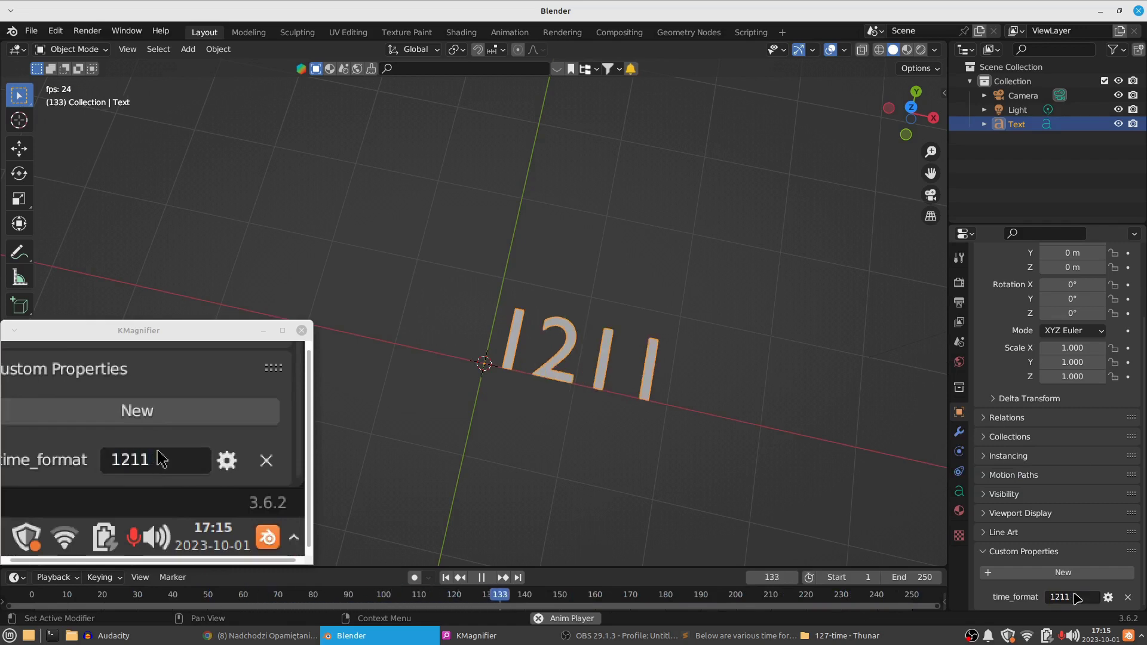
{"action": "left_click", "coordinate": [1077, 598]}
{"action": "type", "text": "czesc"}
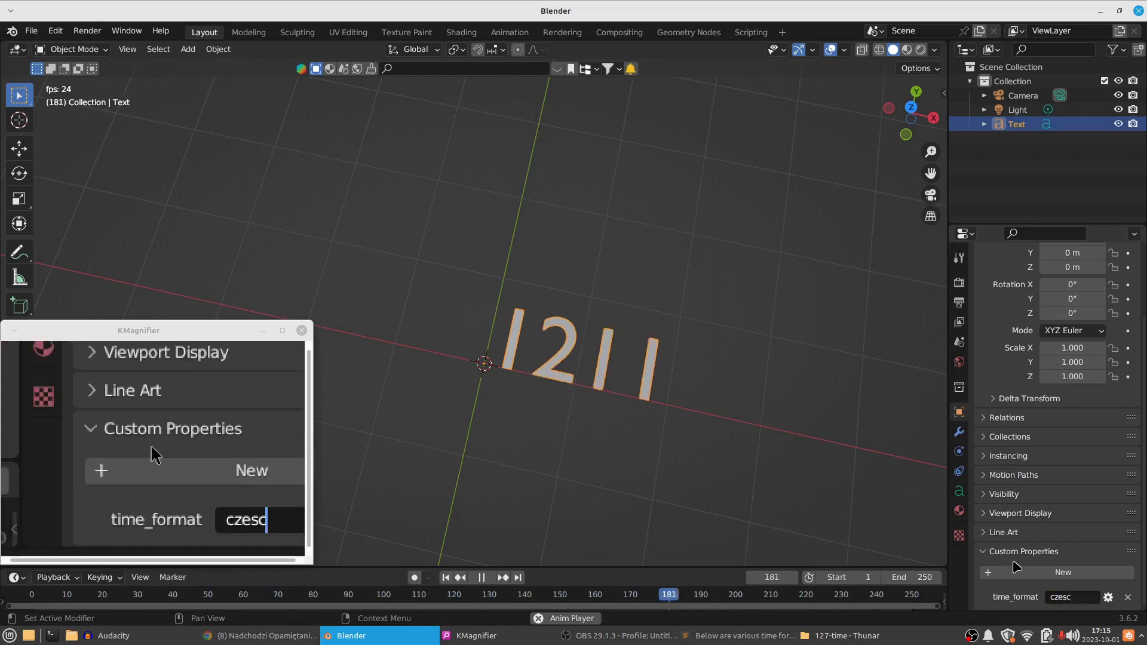
{"action": "key", "text": "Return"}
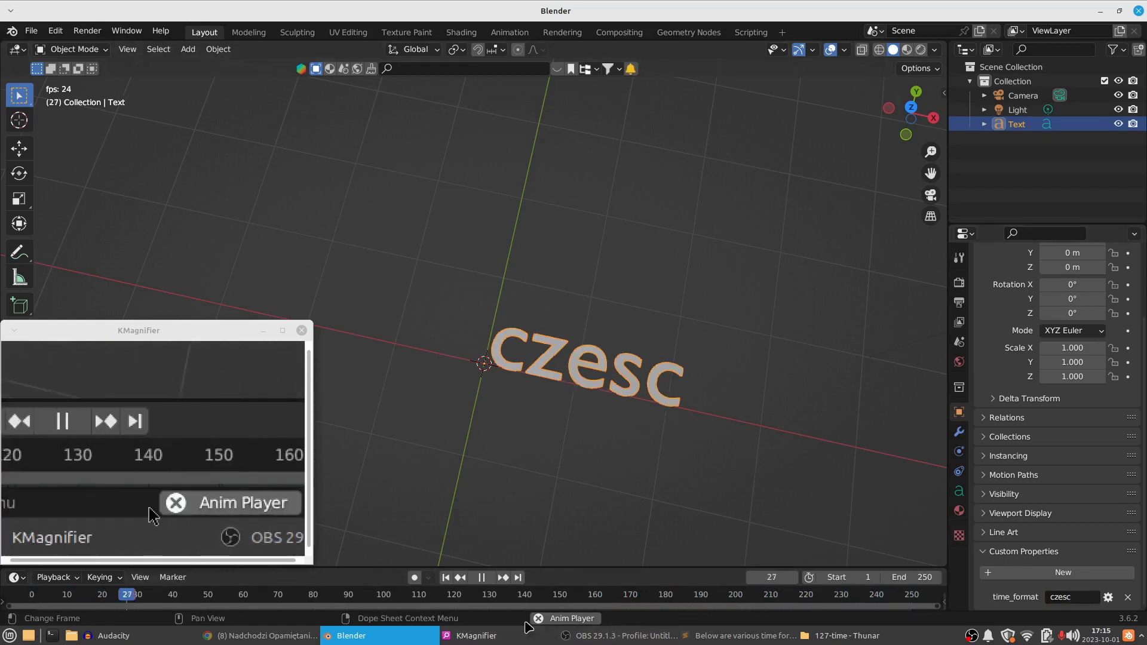
{"action": "left_click", "coordinate": [718, 640]}
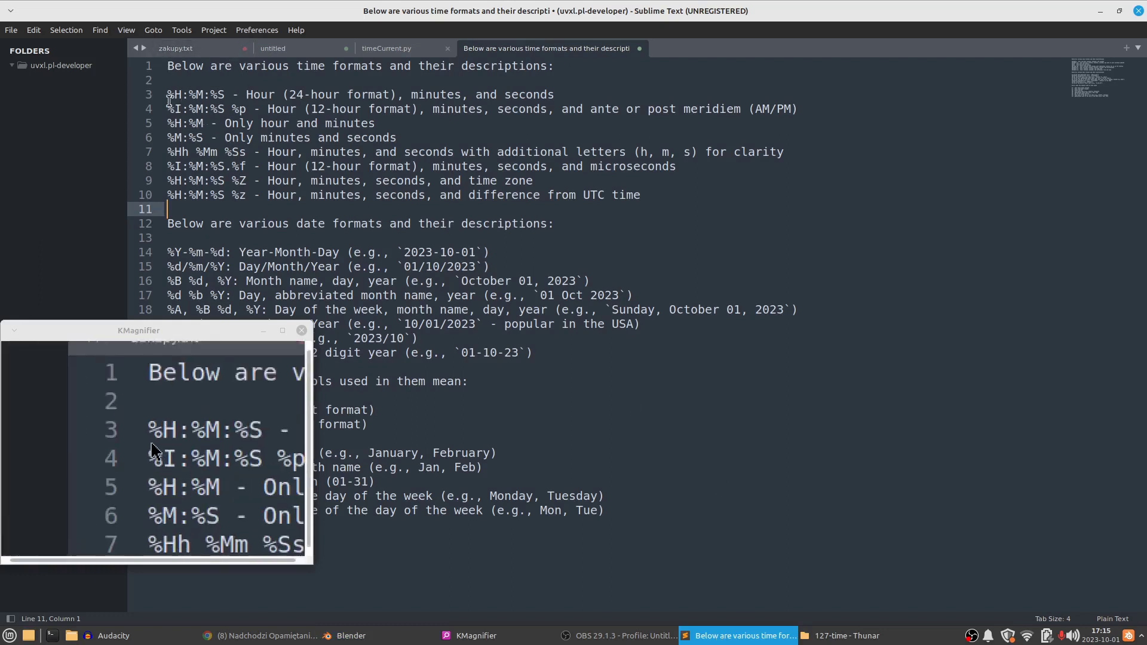
Step: Copy %H:%M:%S from line 3 of the Sublime Text notes and reopen Blender's time_format field
{"action": "left_click_drag", "start_coordinate": [168, 94], "coordinate": [224, 95]}
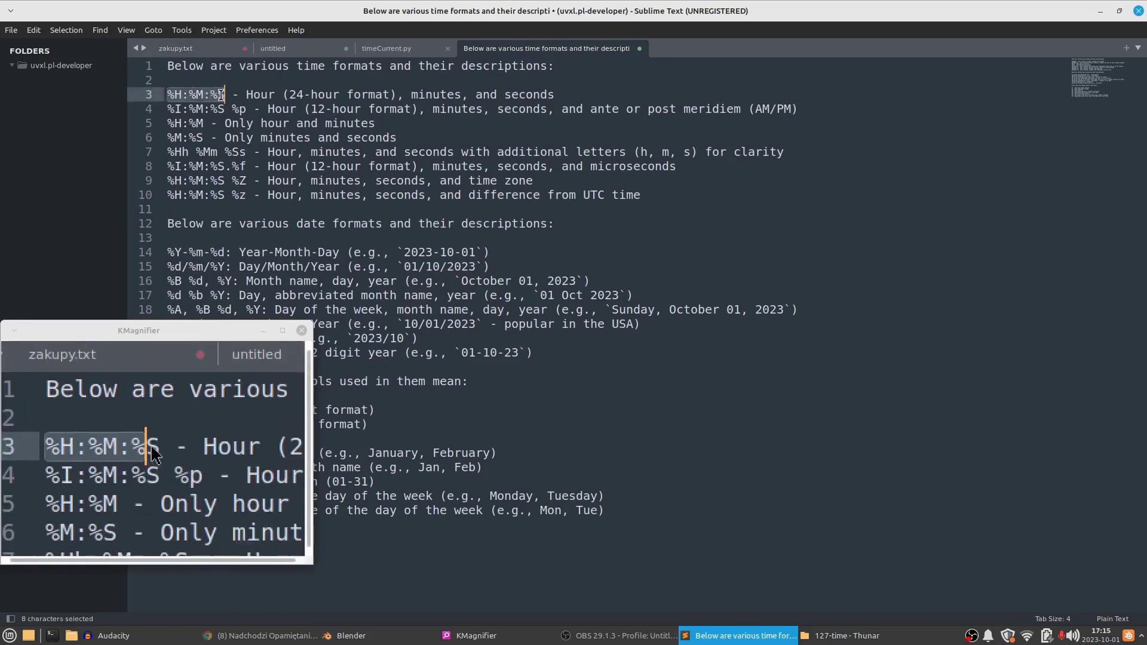
{"action": "right_click", "coordinate": [213, 98]}
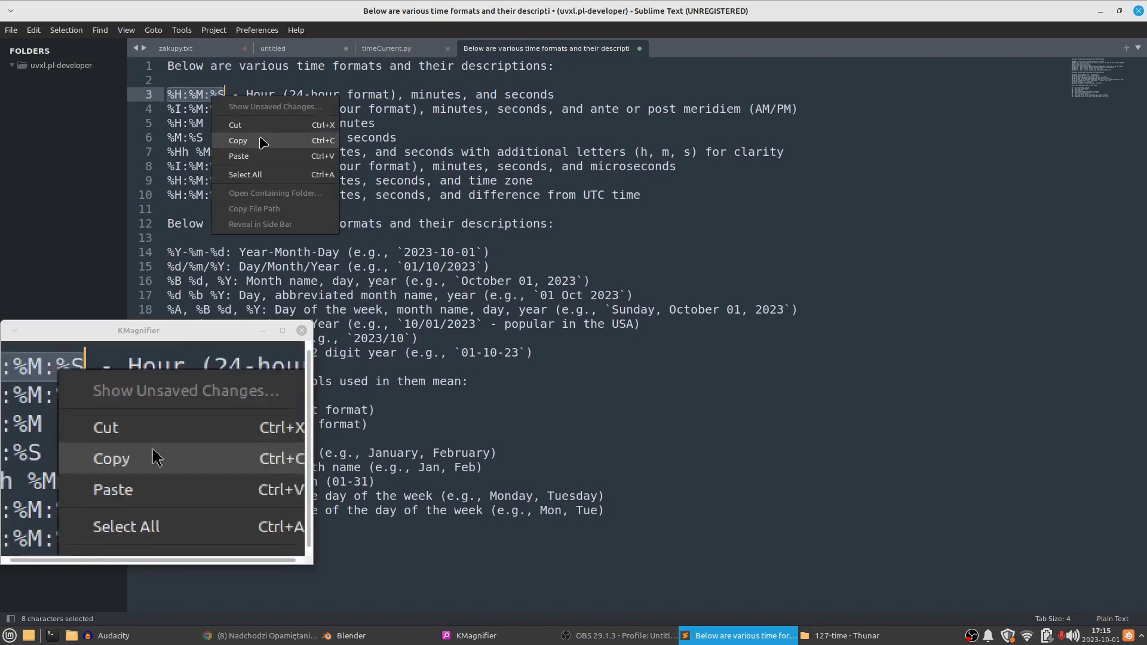
{"action": "left_click", "coordinate": [239, 137]}
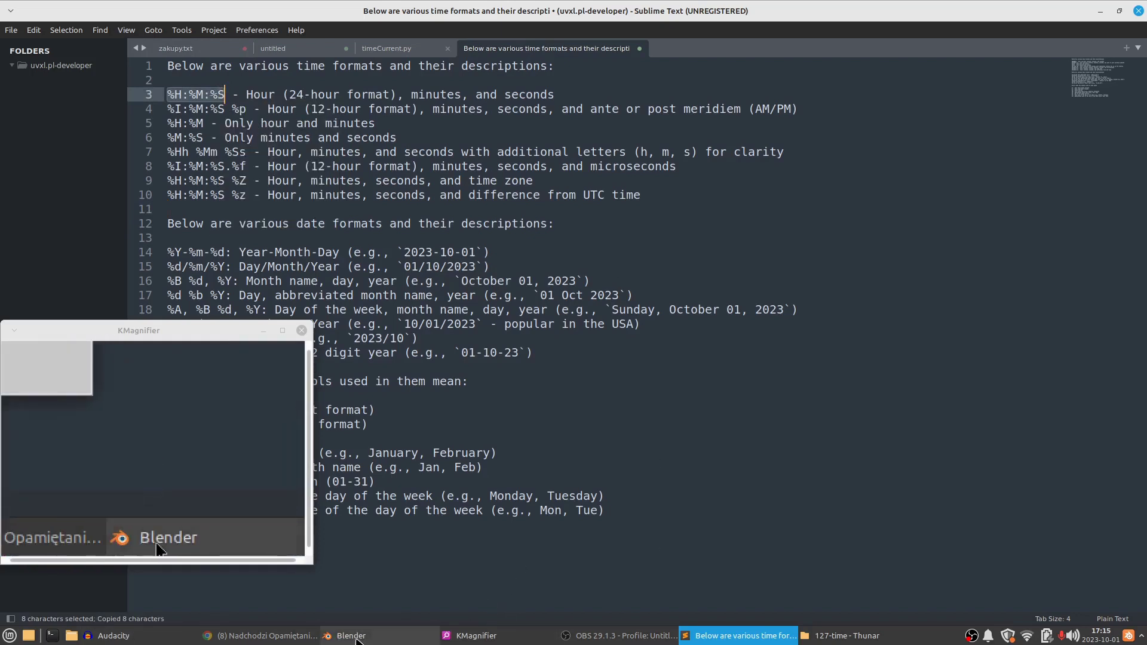
{"action": "left_click", "coordinate": [351, 635]}
{"action": "left_click", "coordinate": [1083, 598]}
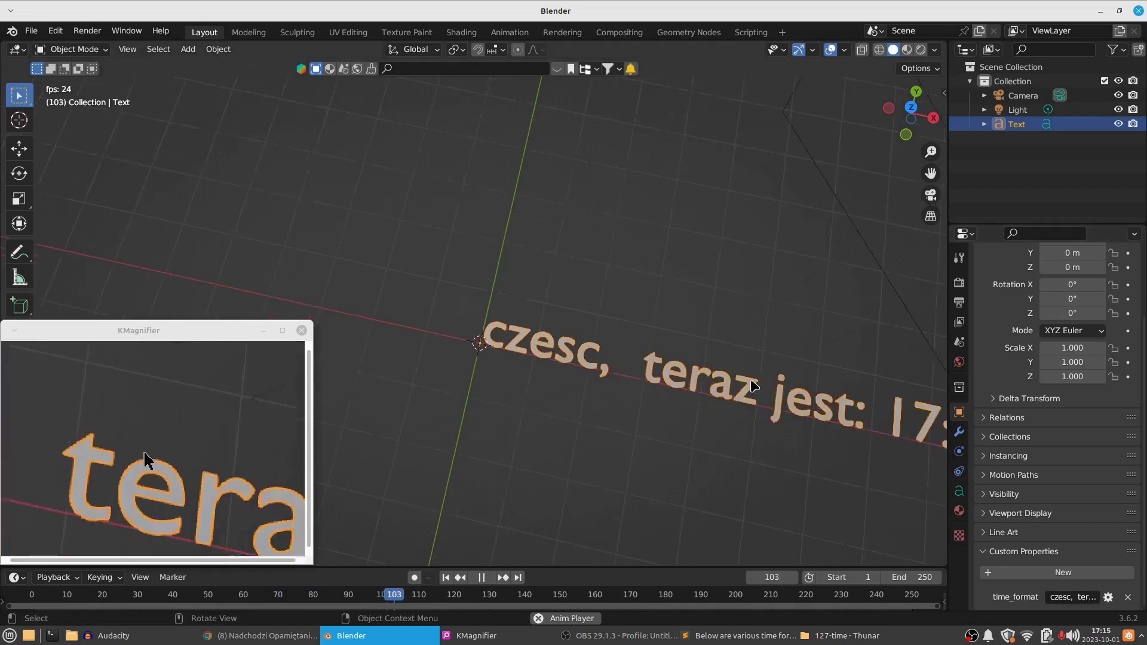
Step: Orbit and zoom the viewport to see the whole 'czesc, teraz jest: 17:15:49' text line
{"action": "middle_click_drag", "start_coordinate": [761, 435], "coordinate": [569, 431]}
{"action": "scroll", "coordinate": [602, 422], "scroll_direction": "up", "scroll_amount": 2}
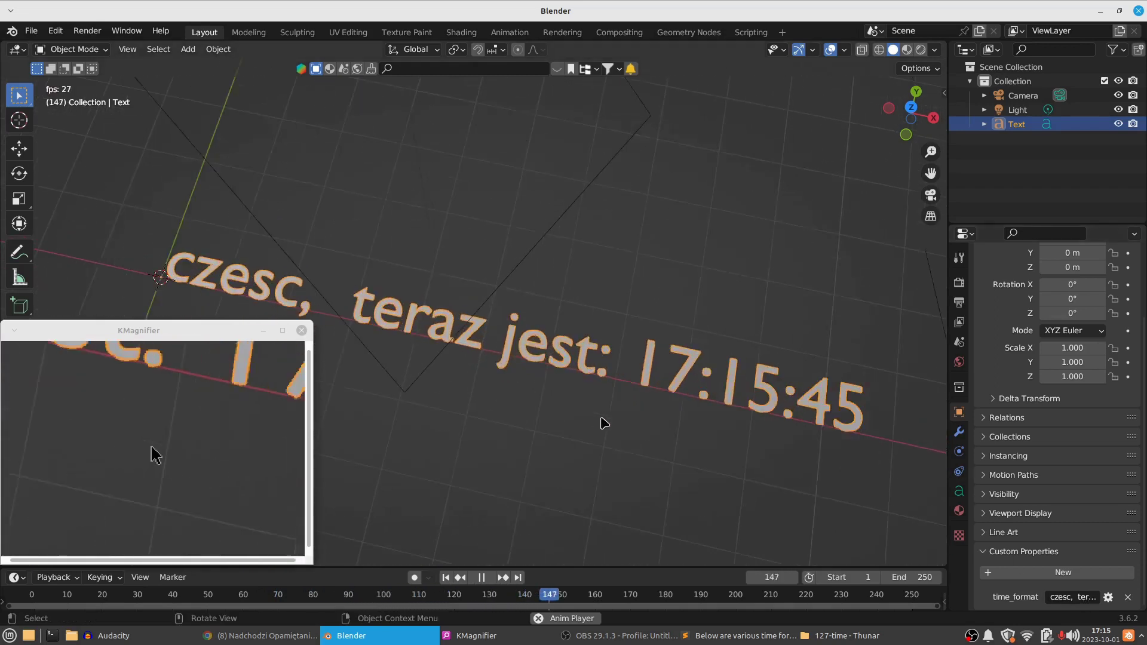
{"action": "scroll", "coordinate": [605, 423], "scroll_direction": "up", "scroll_amount": 1}
{"action": "scroll", "coordinate": [1031, 412], "scroll_direction": "up", "scroll_amount": 3}
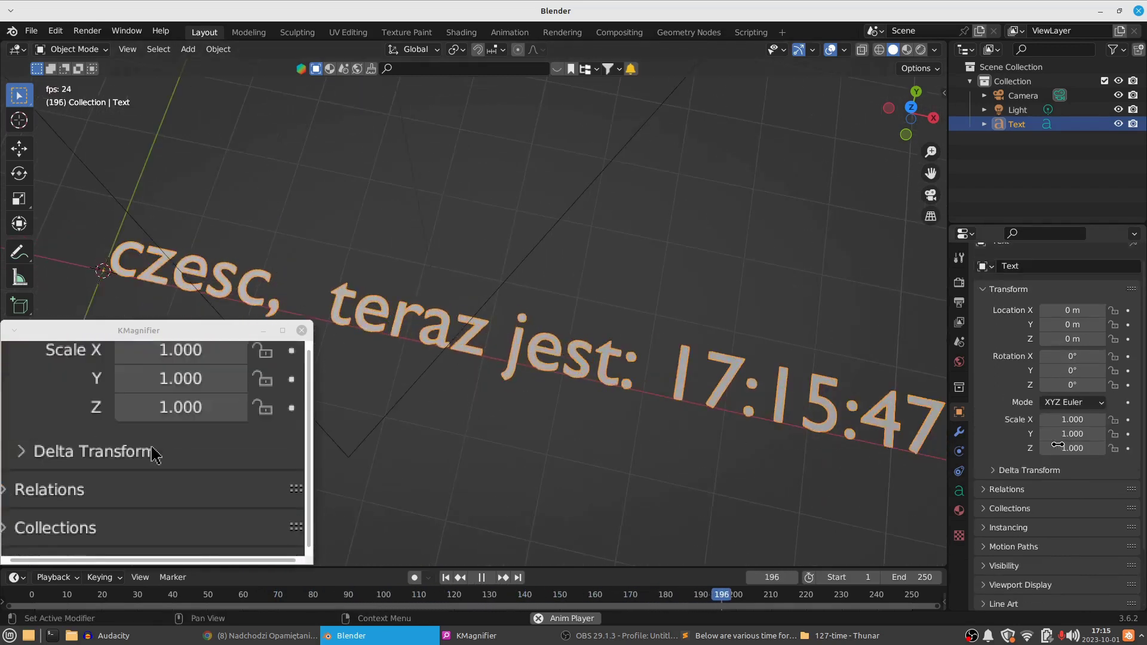
{"action": "scroll", "coordinate": [1034, 442], "scroll_direction": "down", "scroll_amount": 3}
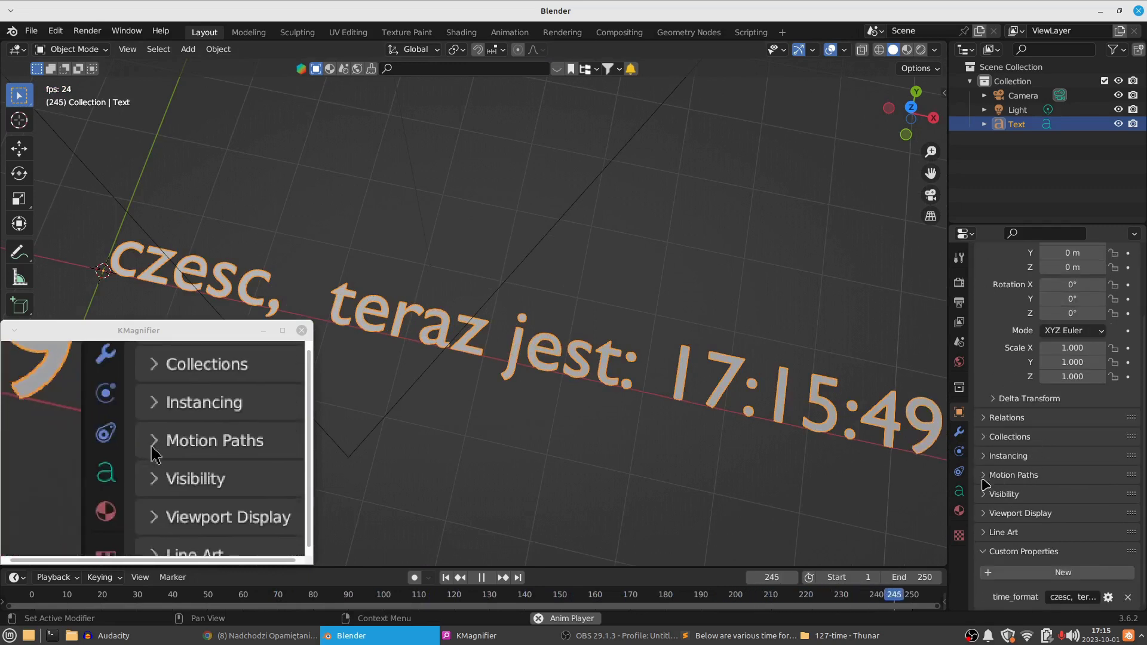
Step: Extrude the clock text's geometry to a depth of 0.33 m
{"action": "left_click", "coordinate": [960, 490]}
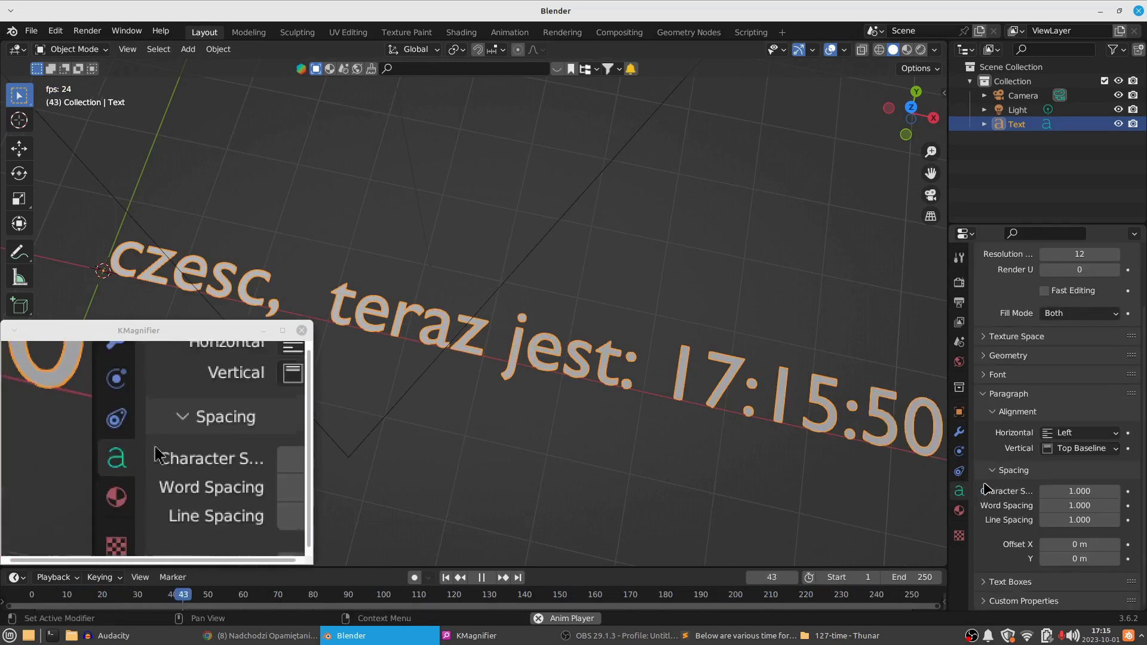
{"action": "left_click", "coordinate": [984, 357]}
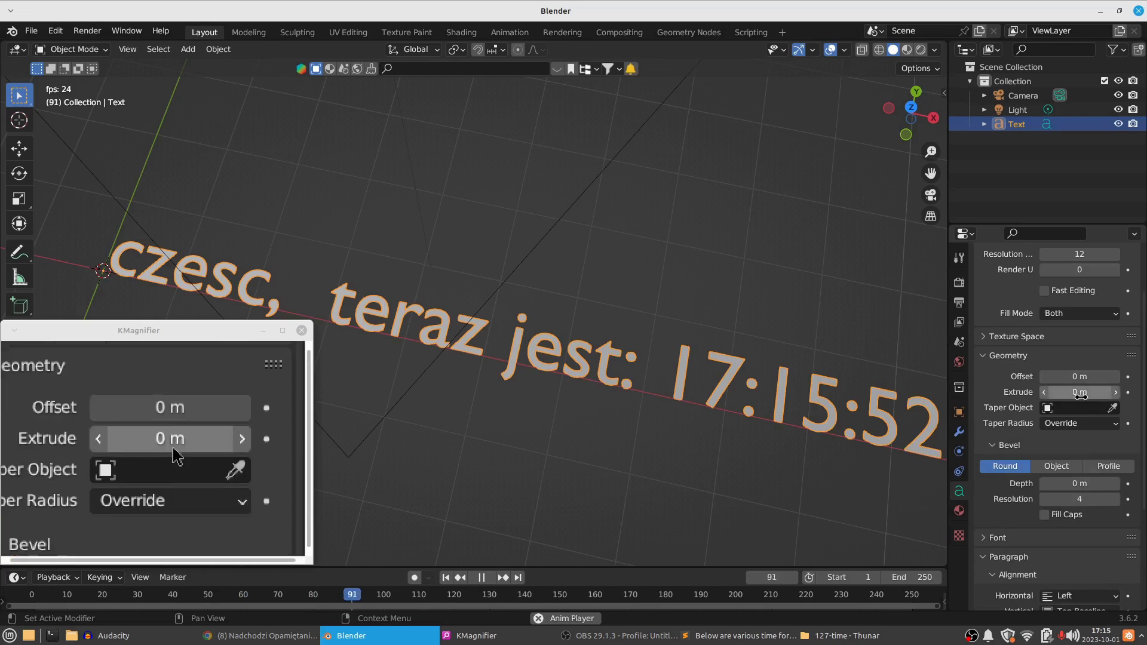
{"action": "left_click_drag", "start_coordinate": [1070, 392], "coordinate": [1111, 392]}
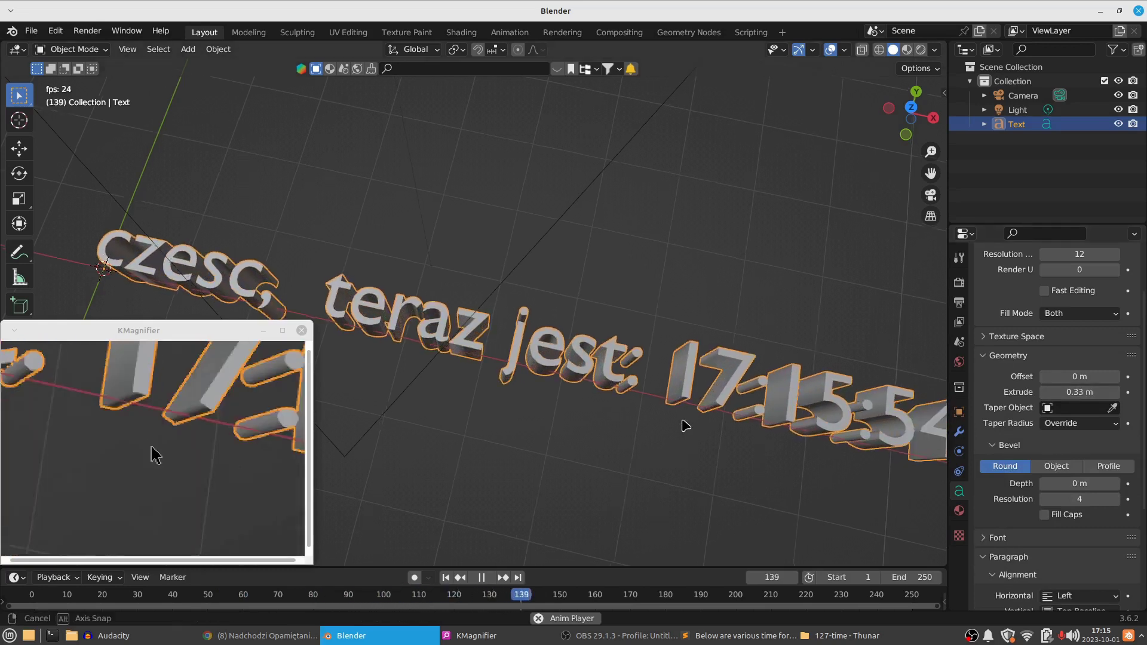
{"action": "mouse_move", "coordinate": [686, 422]}
{"action": "middle_mouse_down"}
{"action": "mouse_move", "coordinate": [677, 393]}
{"action": "mouse_move", "coordinate": [648, 419]}
{"action": "middle_mouse_up"}
Step: Duplicate the clock text as Text.001 beside the original and reveal its custom properties
{"action": "key", "text": "shift+d"}
{"action": "left_click", "coordinate": [651, 418]}
{"action": "scroll", "coordinate": [1001, 505], "scroll_direction": "down", "scroll_amount": 5}
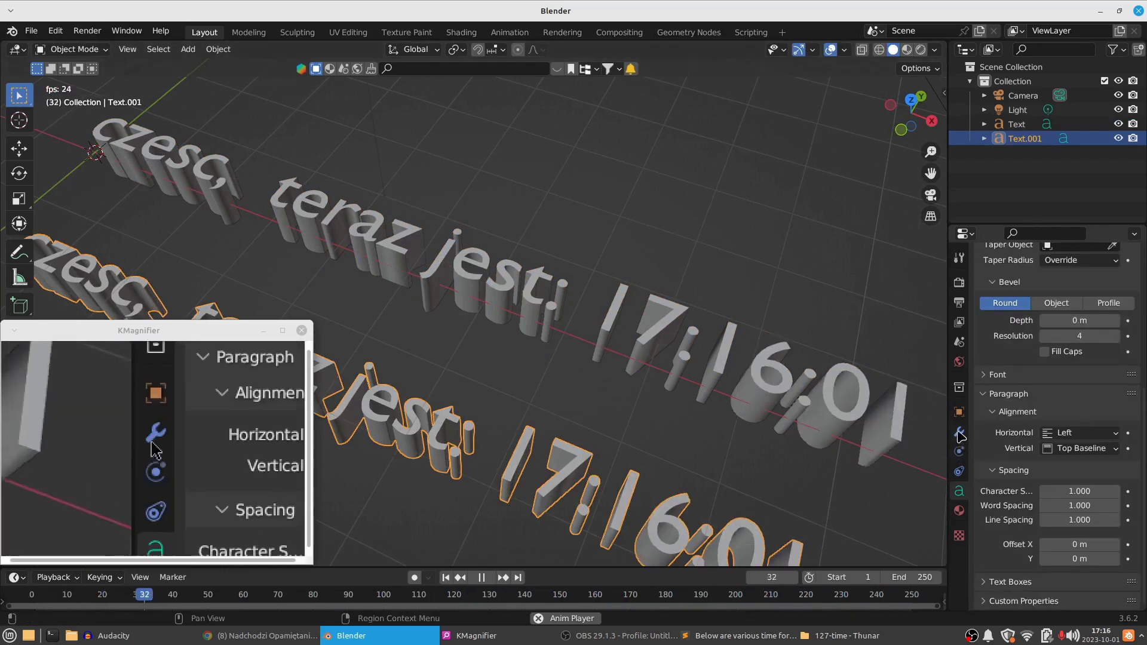
{"action": "left_click", "coordinate": [1016, 601]}
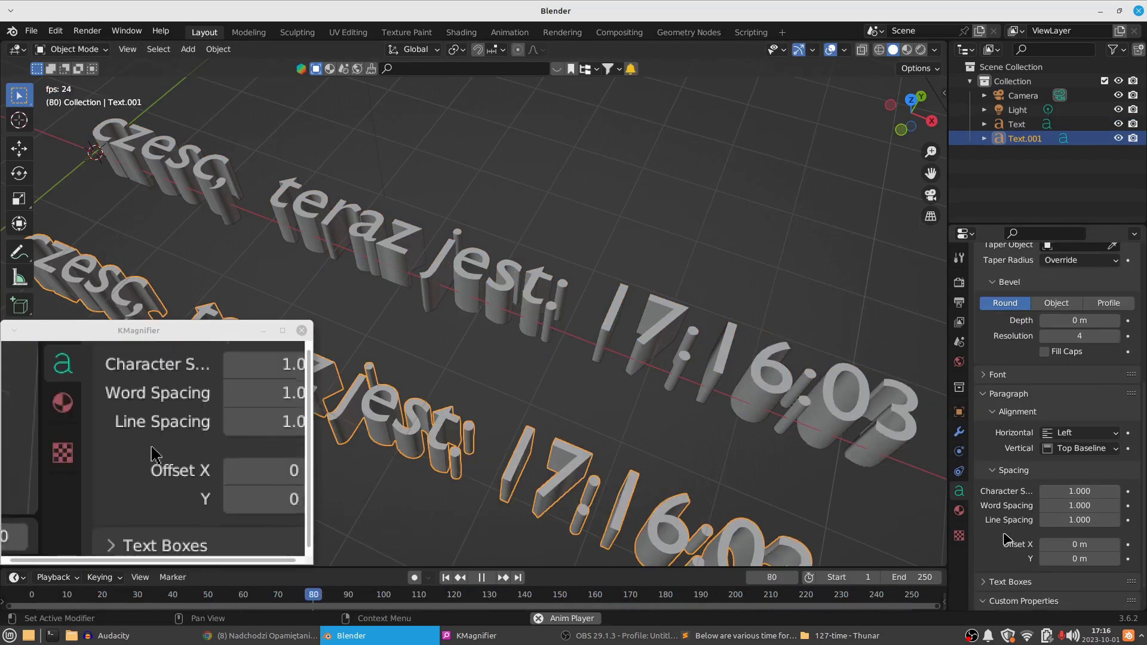
{"action": "scroll", "coordinate": [1008, 539], "scroll_direction": "down", "scroll_amount": 2}
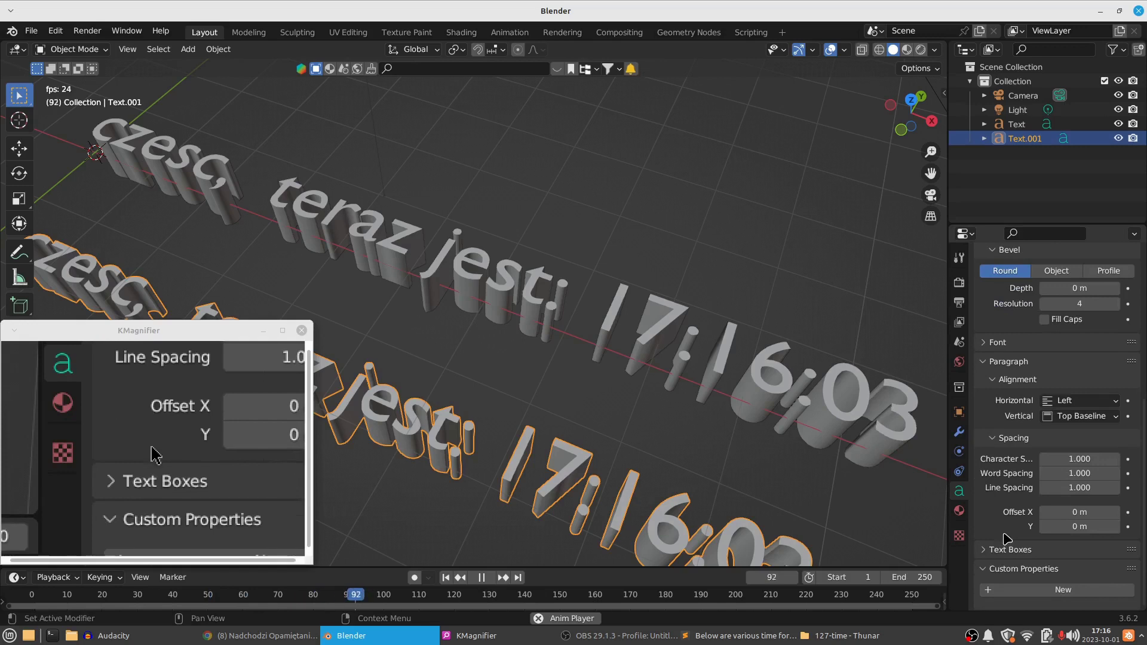
Step: Change Text.001's time_format to '%S' so it shows only seconds
{"action": "left_click", "coordinate": [959, 412]}
{"action": "left_click", "coordinate": [1071, 595]}
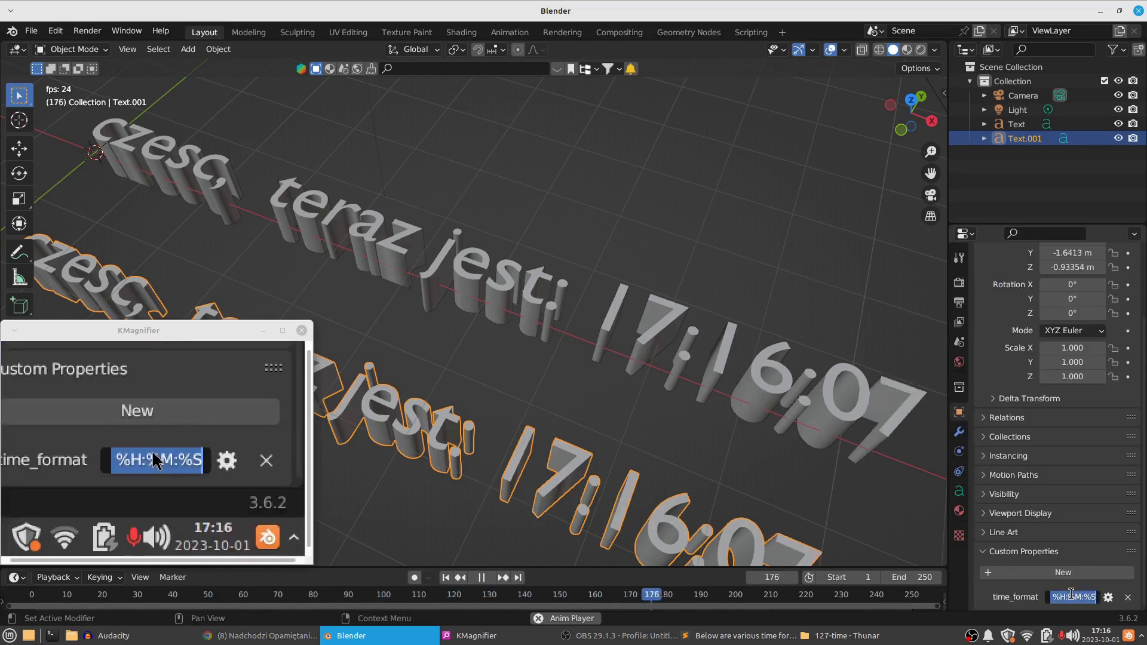
{"action": "key", "text": "ctrl+v"}
{"action": "key", "text": "shift+Left"}
{"action": "key", "text": "shift+Left"}
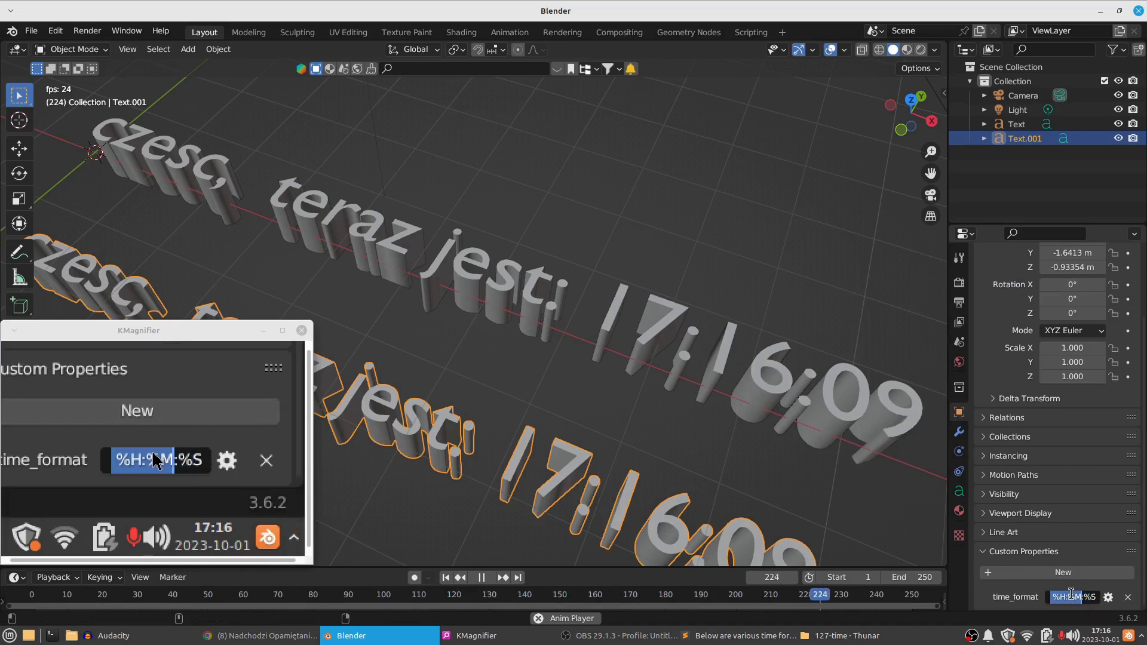
{"action": "key", "text": "BackSpace"}
{"action": "key", "text": "Return"}
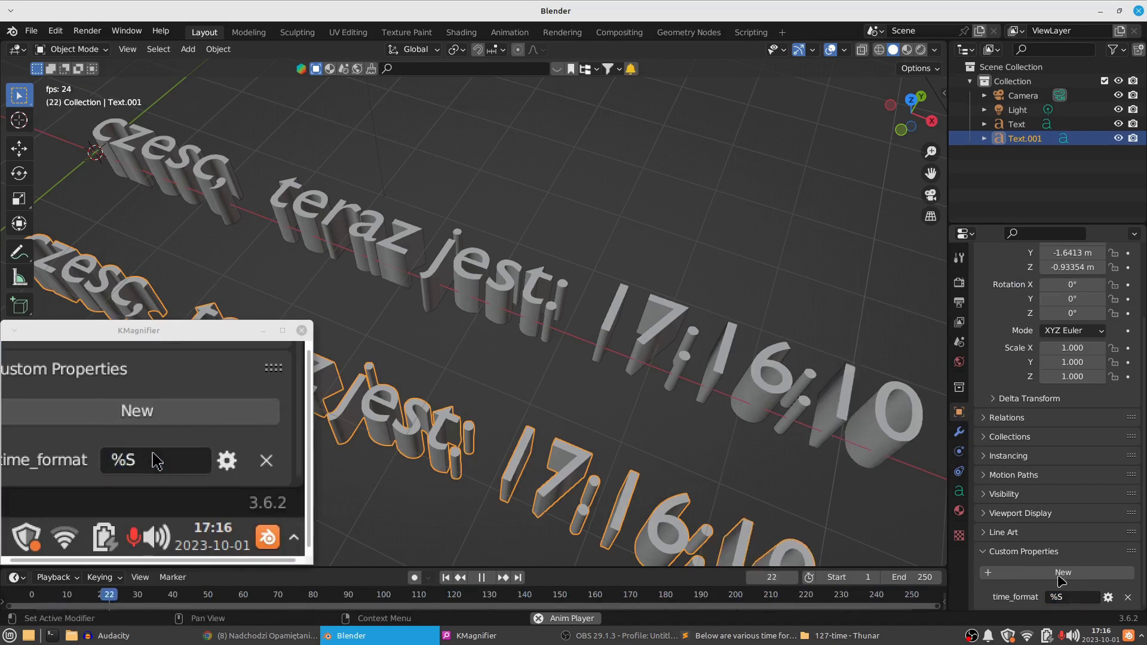
Step: Scale the seconds-only duplicate up by 2.249 and centre it in view
{"action": "mouse_move", "coordinate": [542, 361]}
{"action": "middle_mouse_down", "text": "shift"}
{"action": "mouse_move", "coordinate": [310, 270]}
{"action": "mouse_move", "coordinate": [379, 297]}
{"action": "middle_mouse_up", "text": "shift"}
{"action": "key", "text": "s"}
{"action": "left_click", "coordinate": [472, 352]}
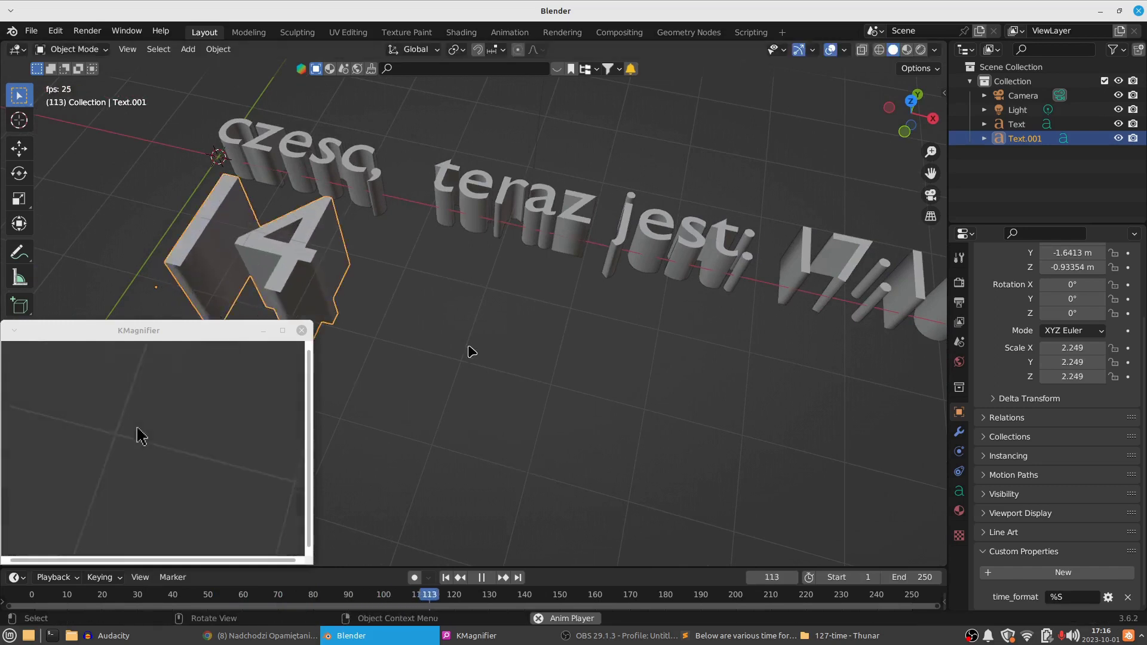
{"action": "mouse_move", "coordinate": [471, 352]}
{"action": "middle_mouse_down", "text": "shift"}
{"action": "mouse_move", "coordinate": [556, 307]}
{"action": "mouse_move", "coordinate": [682, 411]}
{"action": "middle_mouse_up", "text": "shift"}
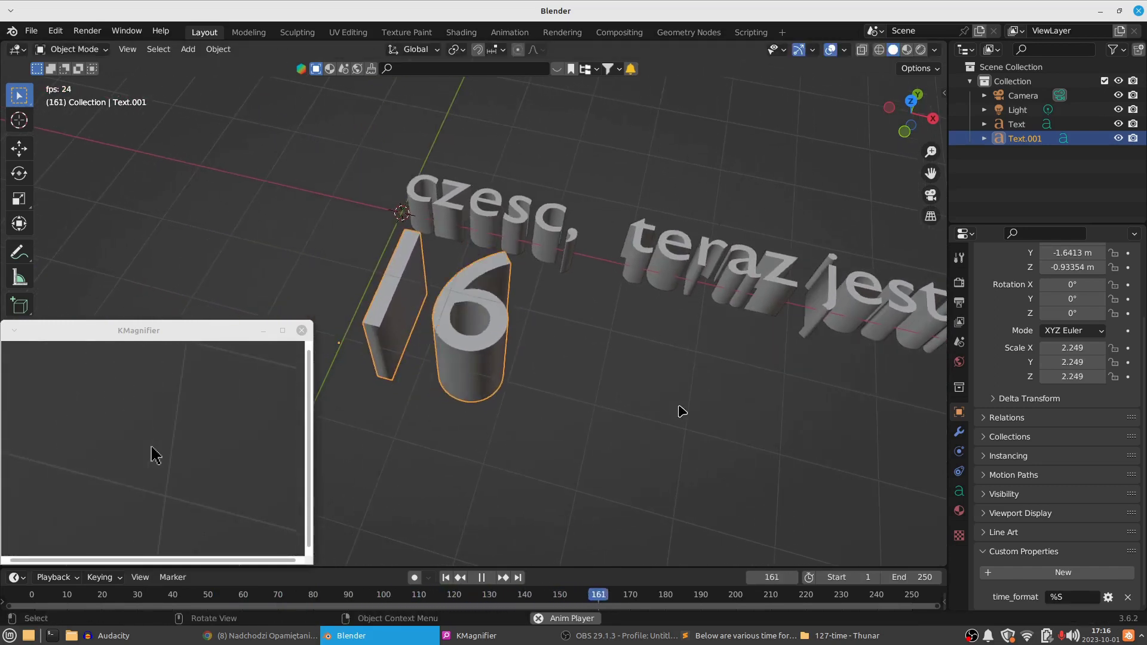